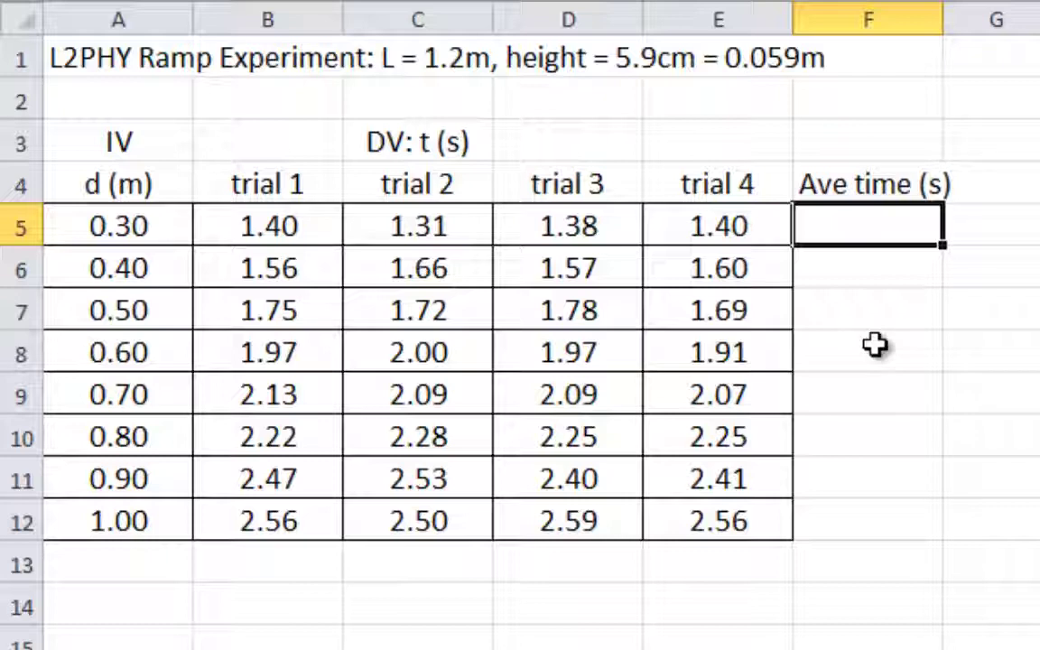
# - Enter an AVERAGE formula for trials B5:E5 in cell F5, under Ave time (s)
pyautogui.write('=A')
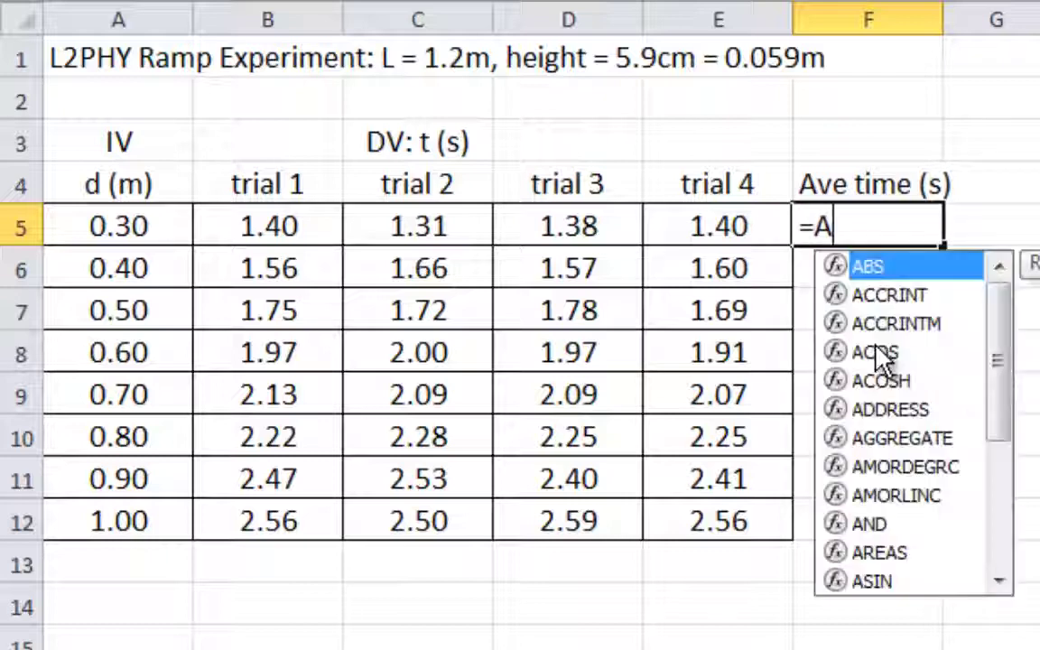
pyautogui.write('VERAGE(')
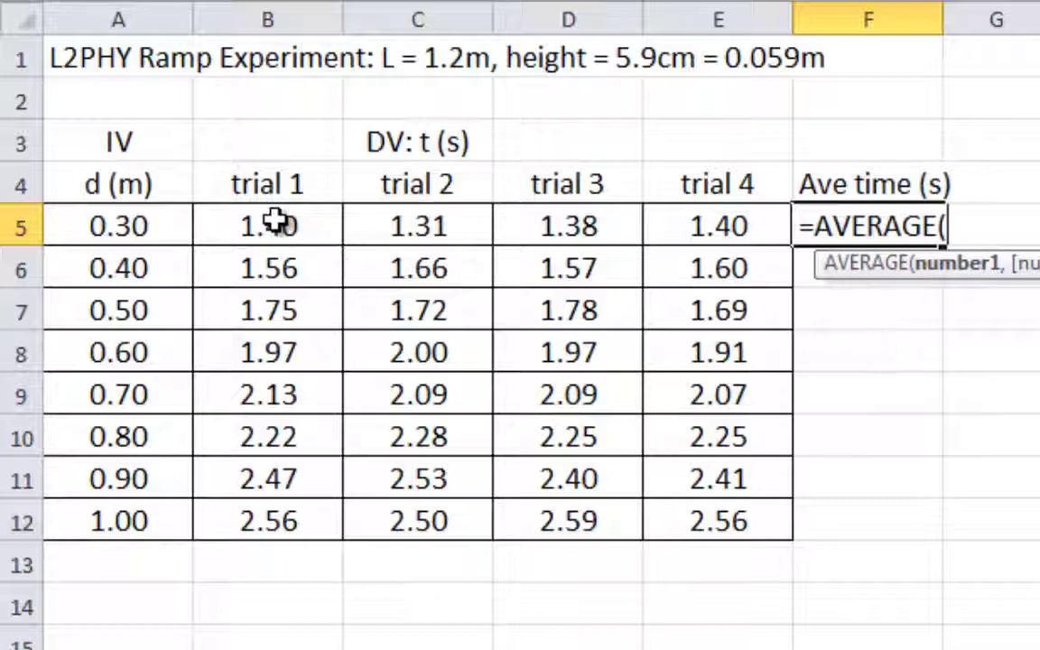
pyautogui.moveTo(276, 220); pyautogui.dragTo(691, 224)
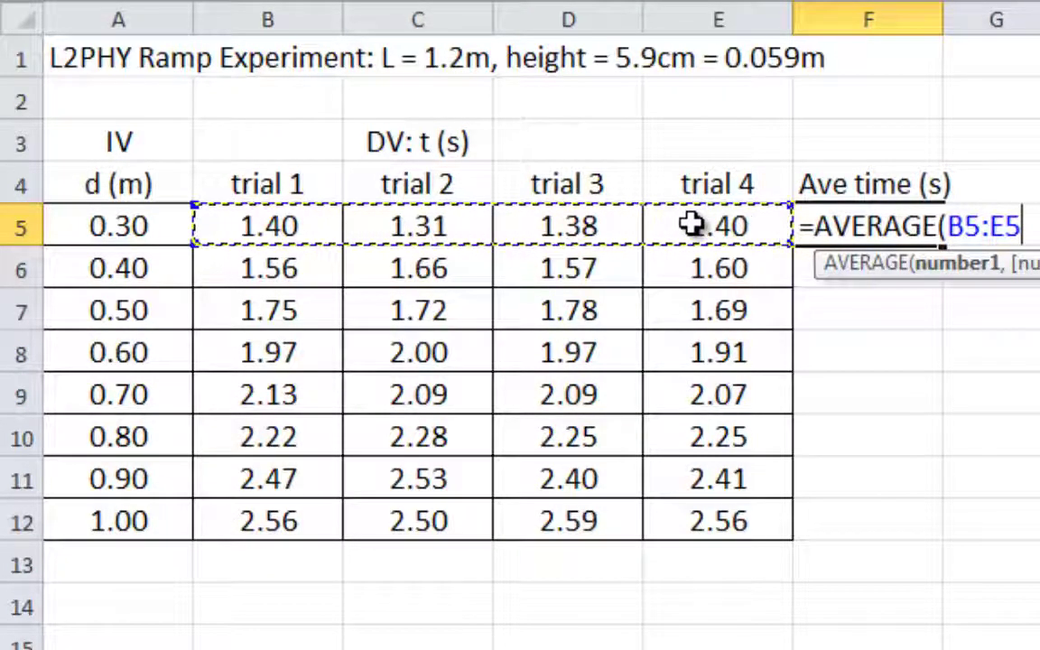
pyautogui.write(')')
pyautogui.press('Return')
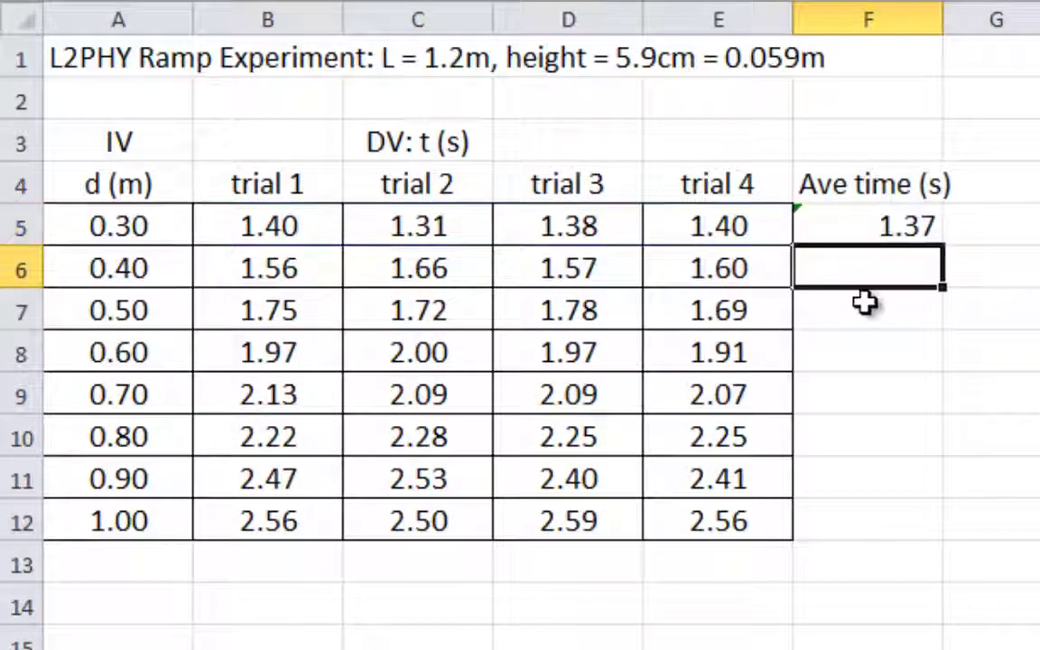
# - Fill the average formula from F5 down to F12 and check the row references in the copied formulas
pyautogui.click(880, 229)
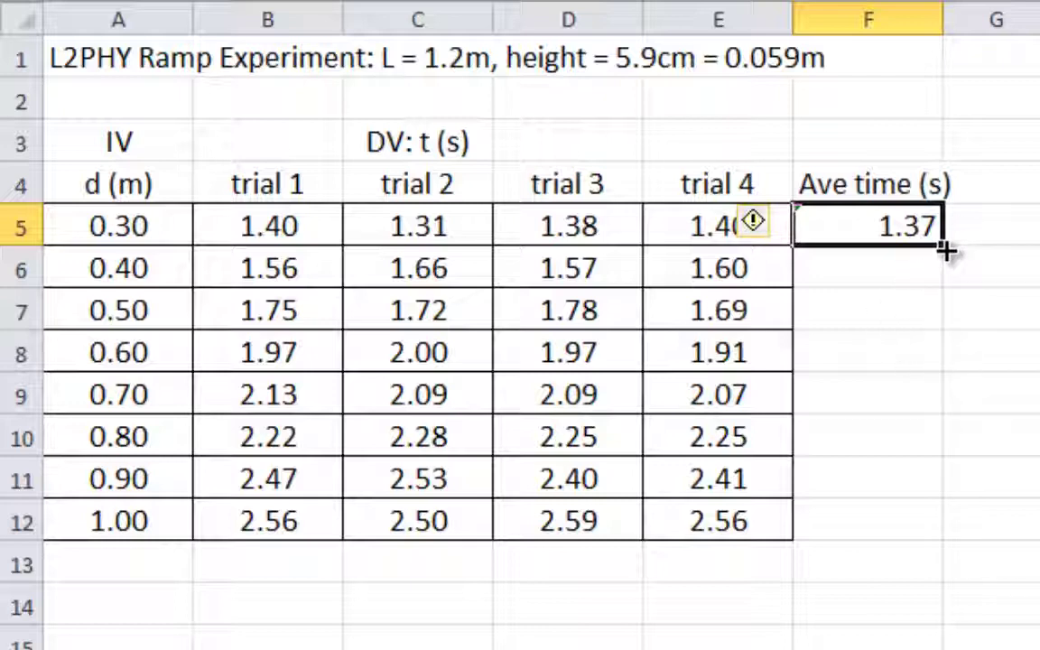
pyautogui.moveTo(944, 251); pyautogui.dragTo(943, 539)
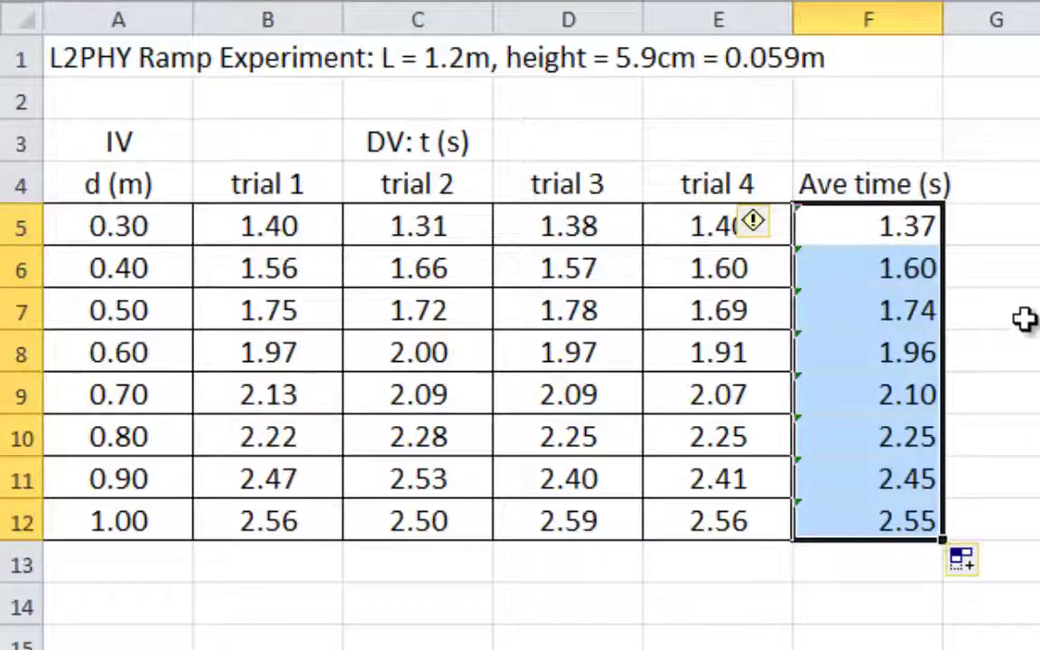
pyautogui.click(1026, 287)
pyautogui.click(884, 264)
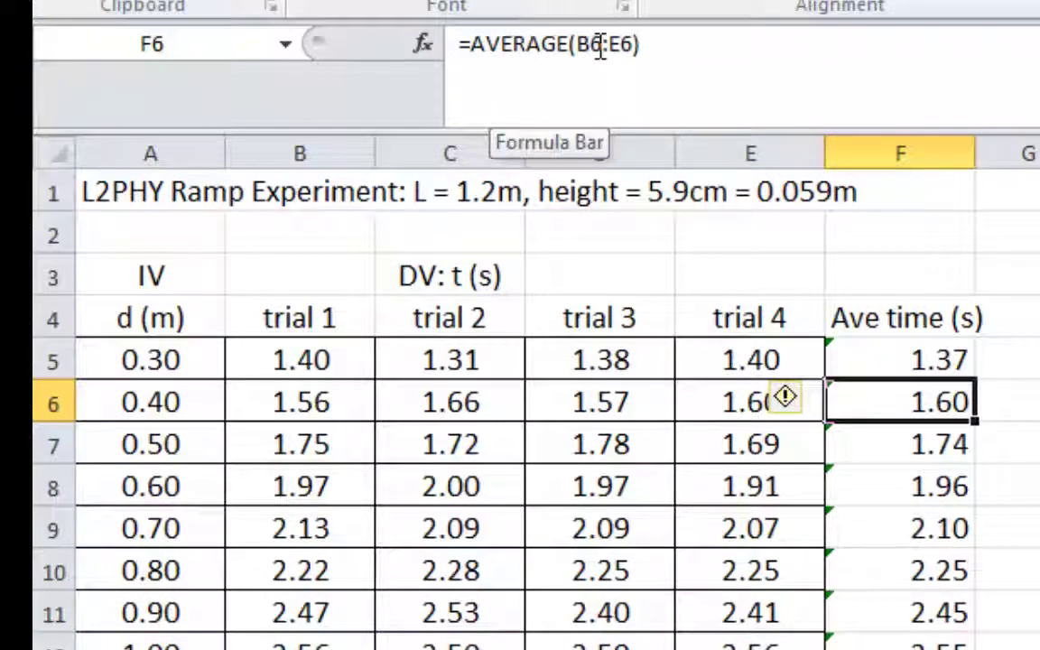
pyautogui.press('Down')
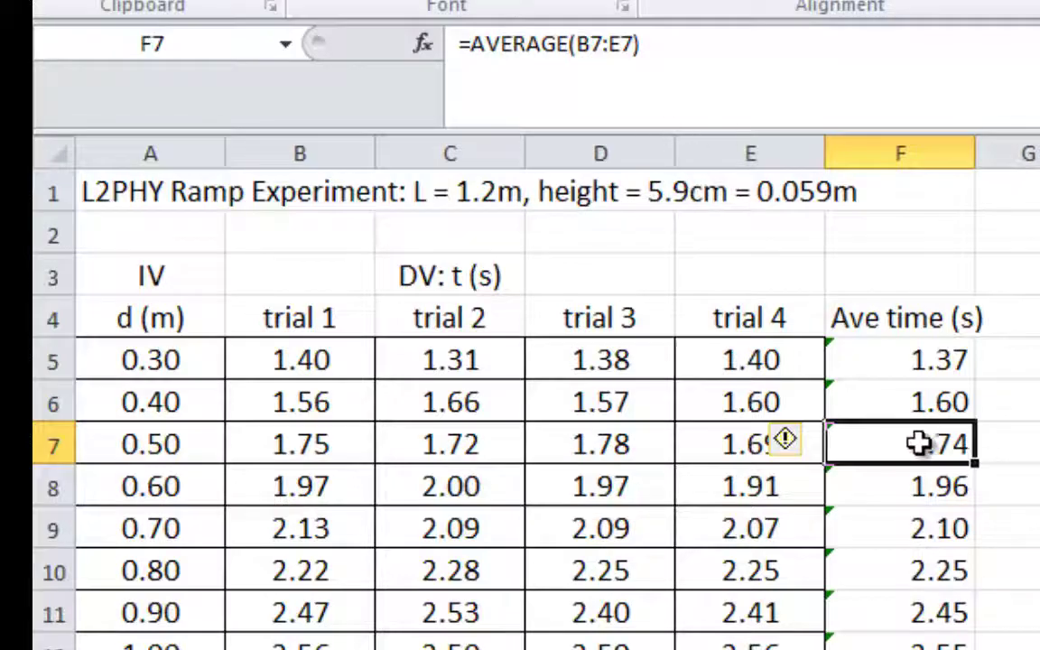
pyautogui.click(1007, 401)
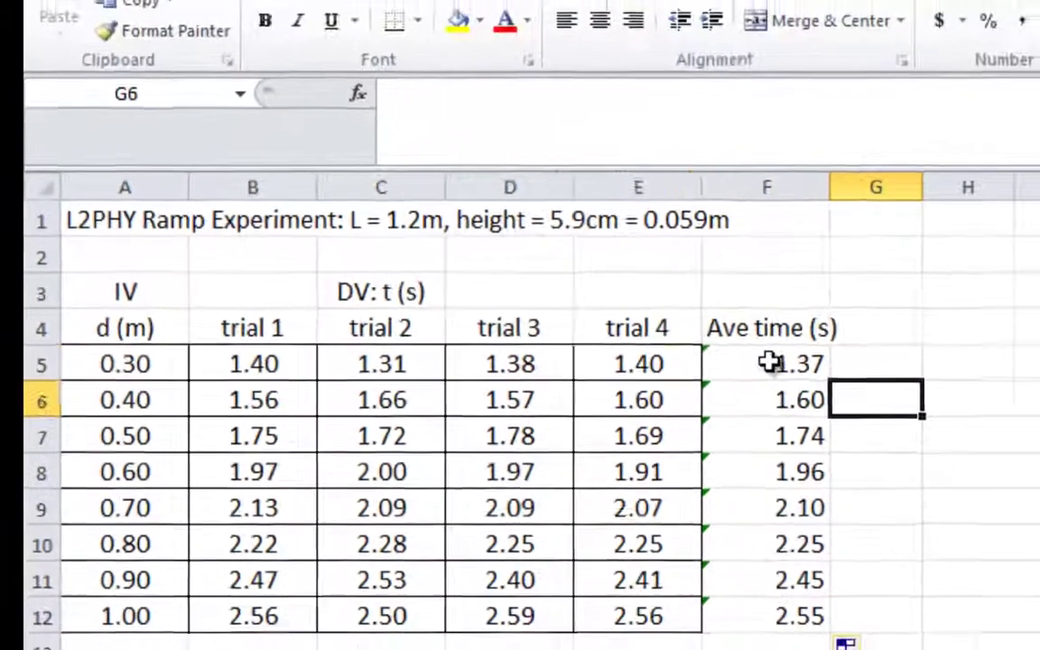
# - Centre the average times in F5:F12 and apply All Borders to them
pyautogui.moveTo(768, 362); pyautogui.dragTo(792, 615)
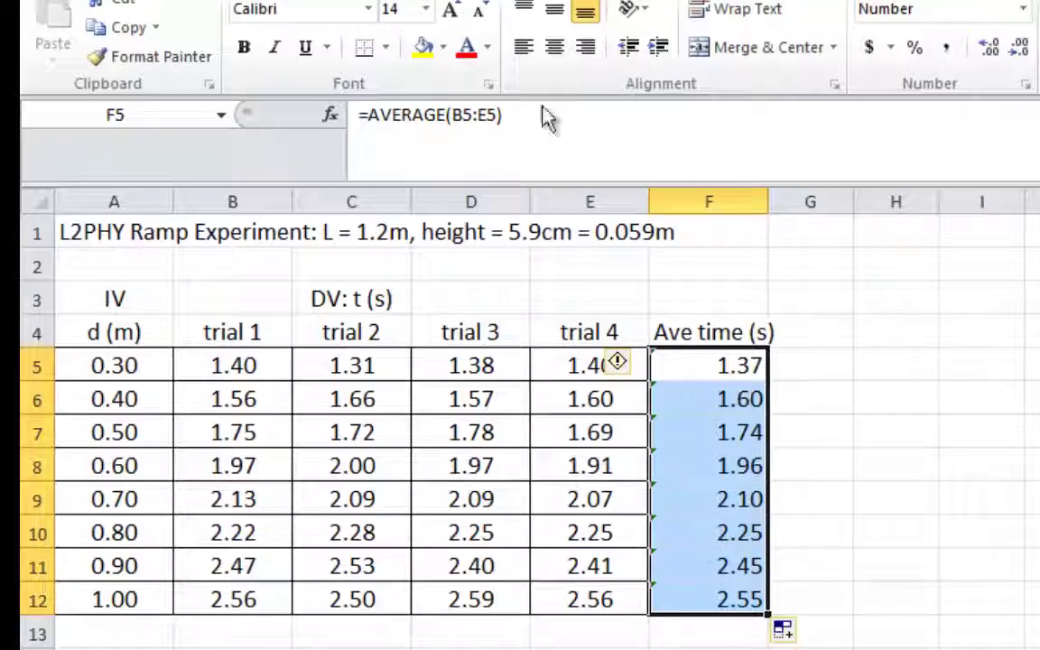
pyautogui.click(554, 47)
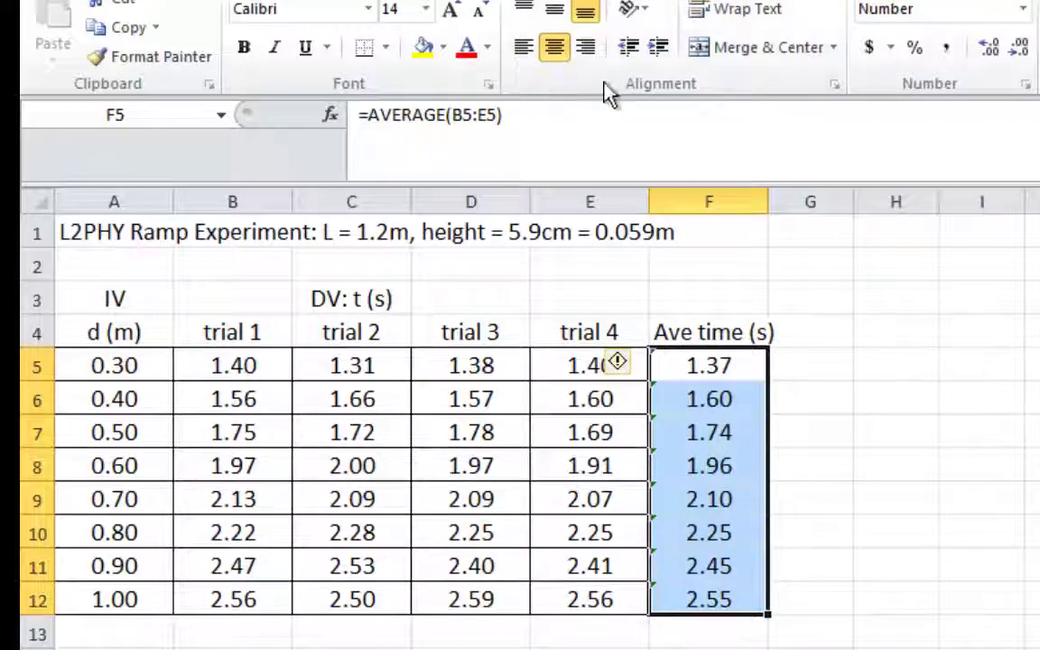
pyautogui.click(386, 47)
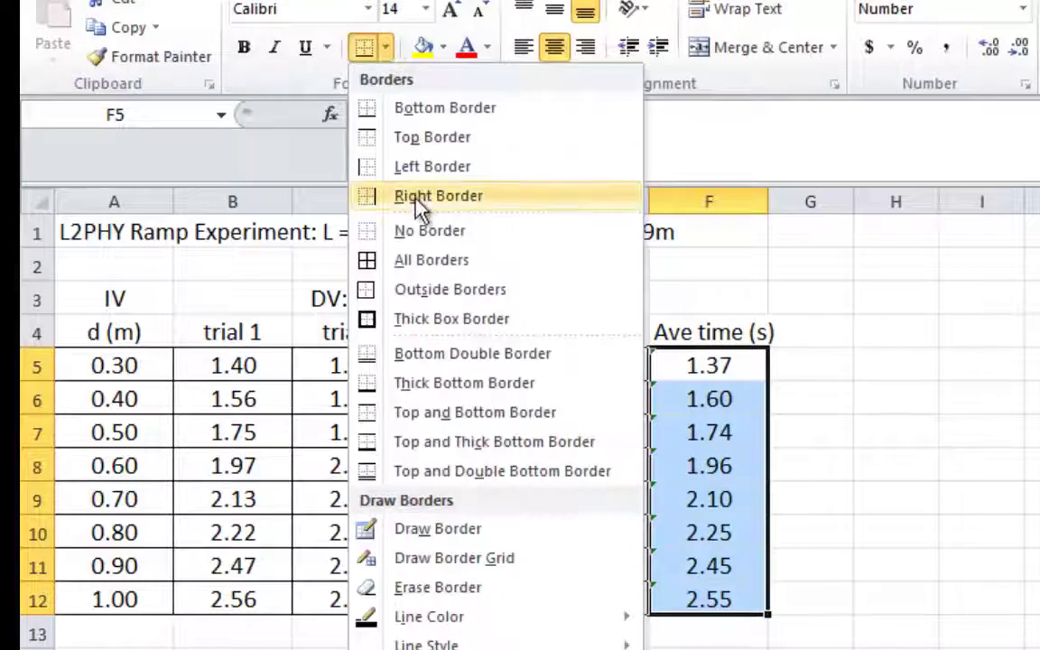
pyautogui.click(416, 263)
pyautogui.click(809, 646)
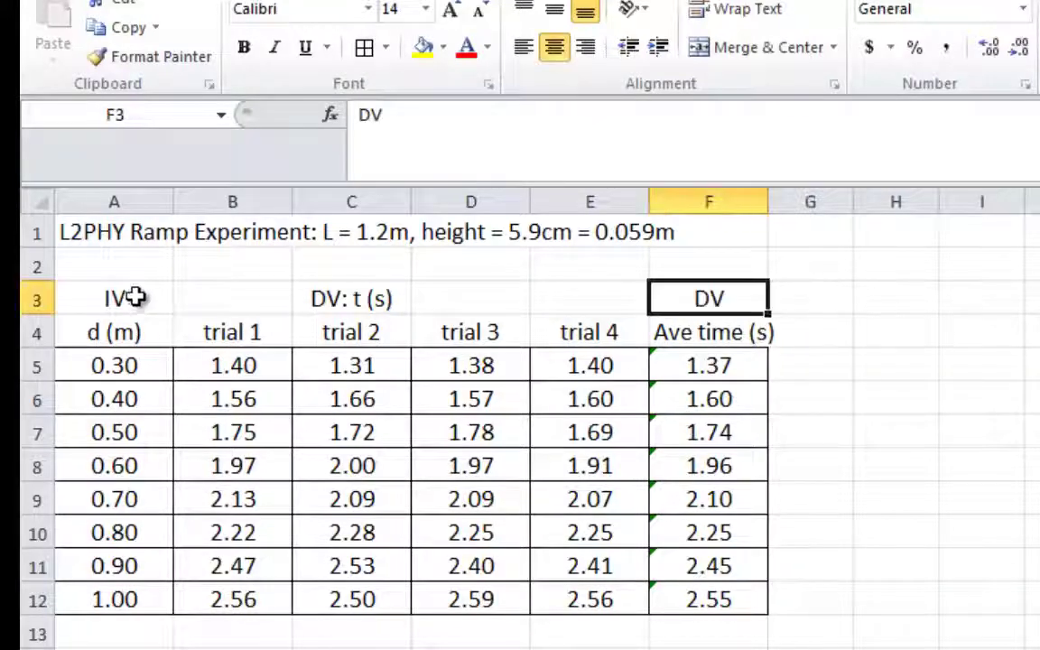
# - Highlight the IV distance column and the DV average time column to compare the two variables
pyautogui.moveTo(139, 297); pyautogui.dragTo(160, 639)
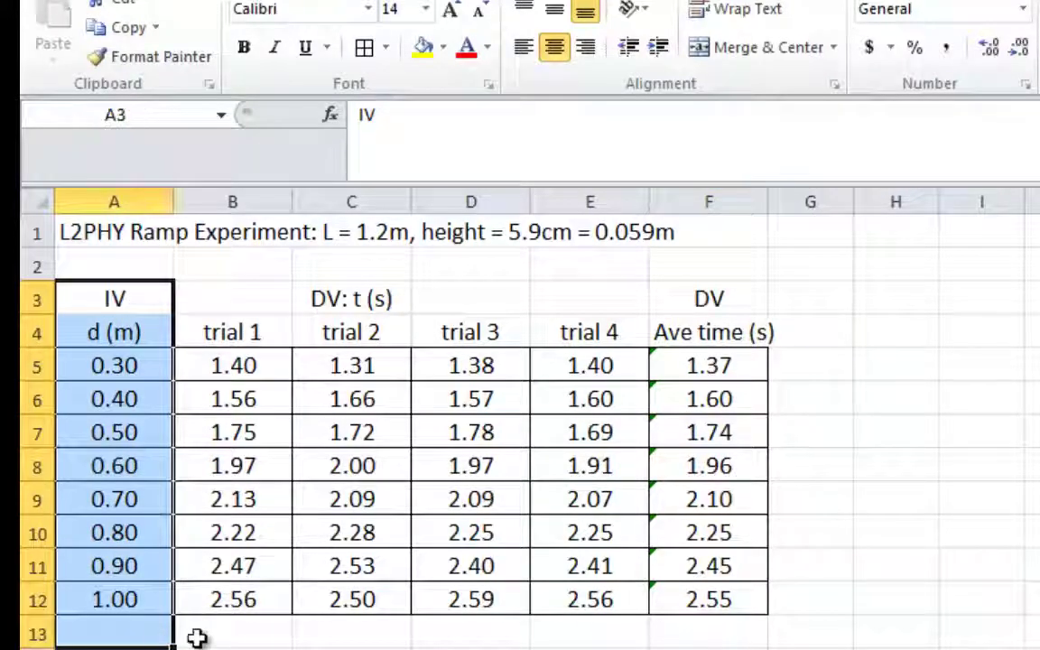
pyautogui.moveTo(725, 297); pyautogui.dragTo(747, 603)
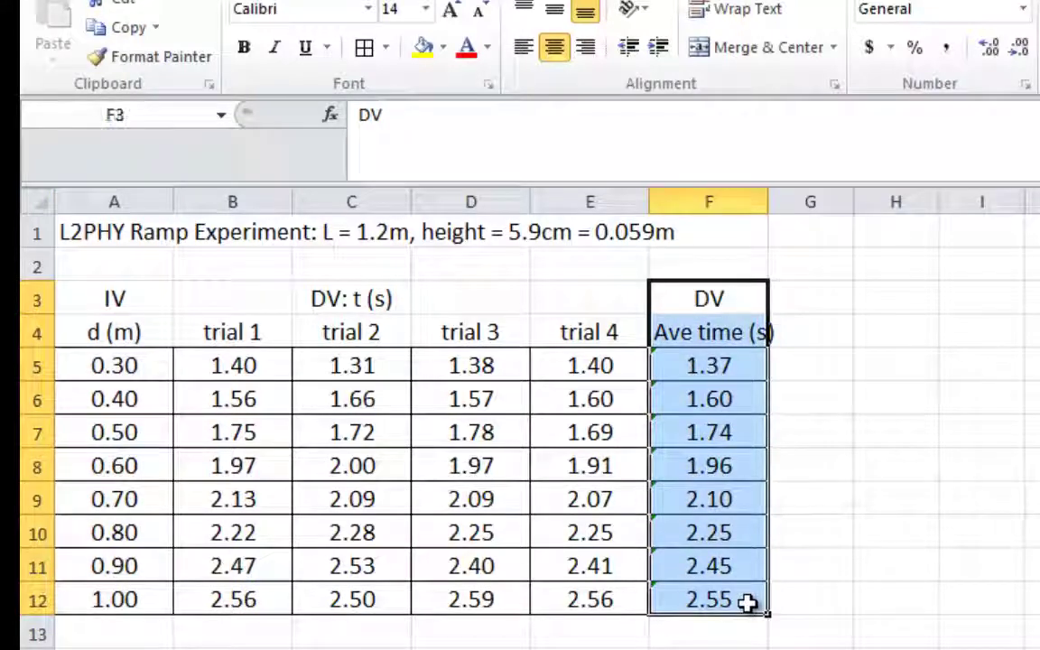
pyautogui.click(686, 648)
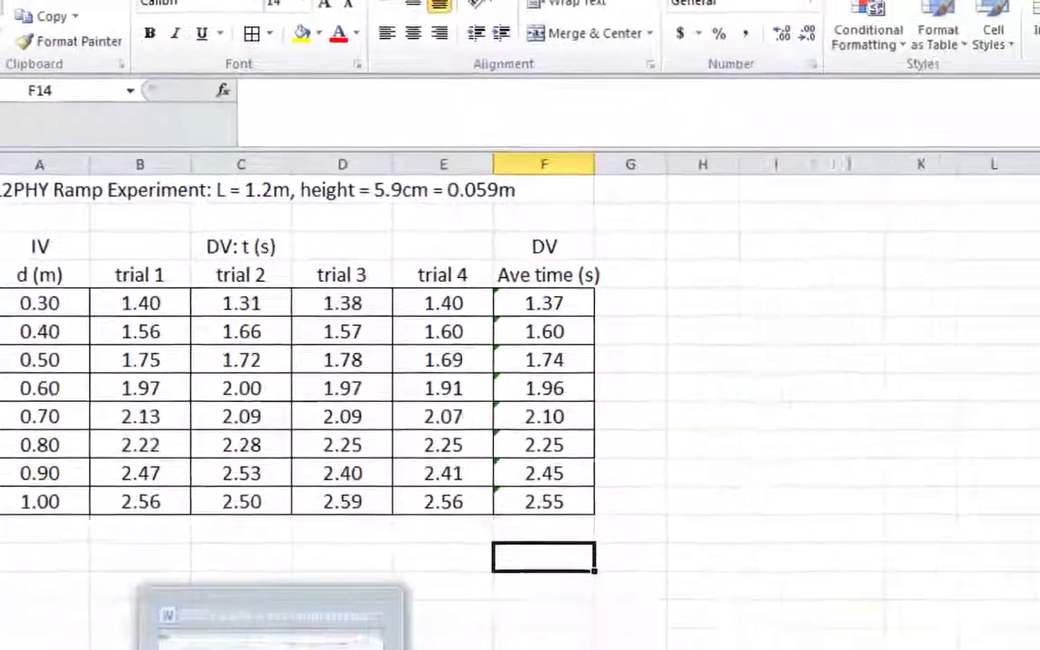
# - Switch to the Word experiment sheet and examine the aim's distance and time variables and the equations for d and t²
pyautogui.click(269, 615)
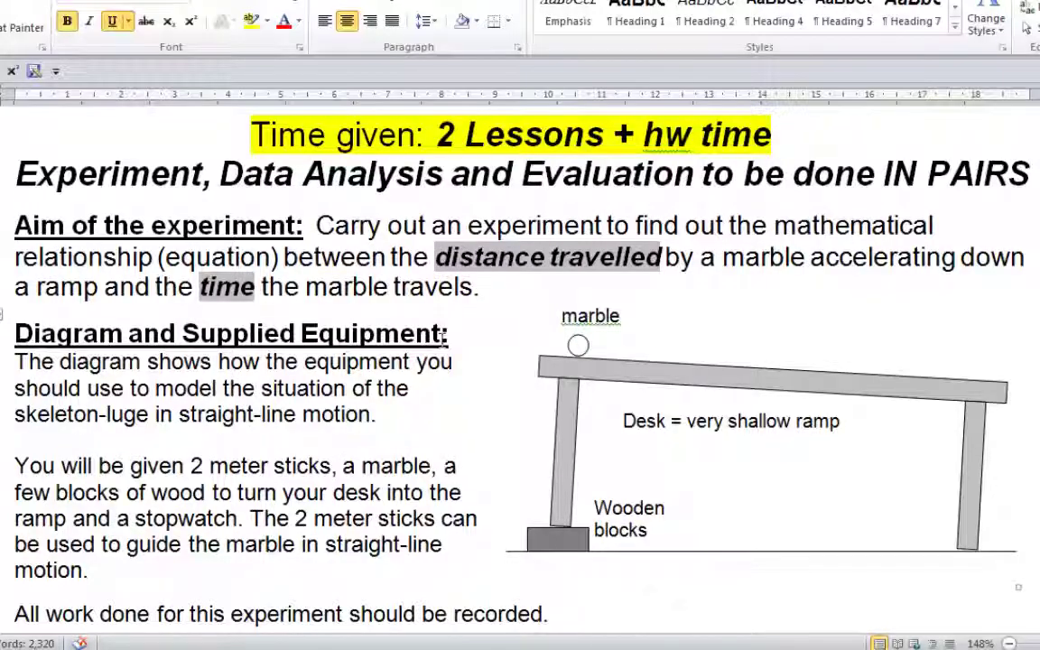
pyautogui.moveTo(436, 256); pyautogui.dragTo(664, 258)
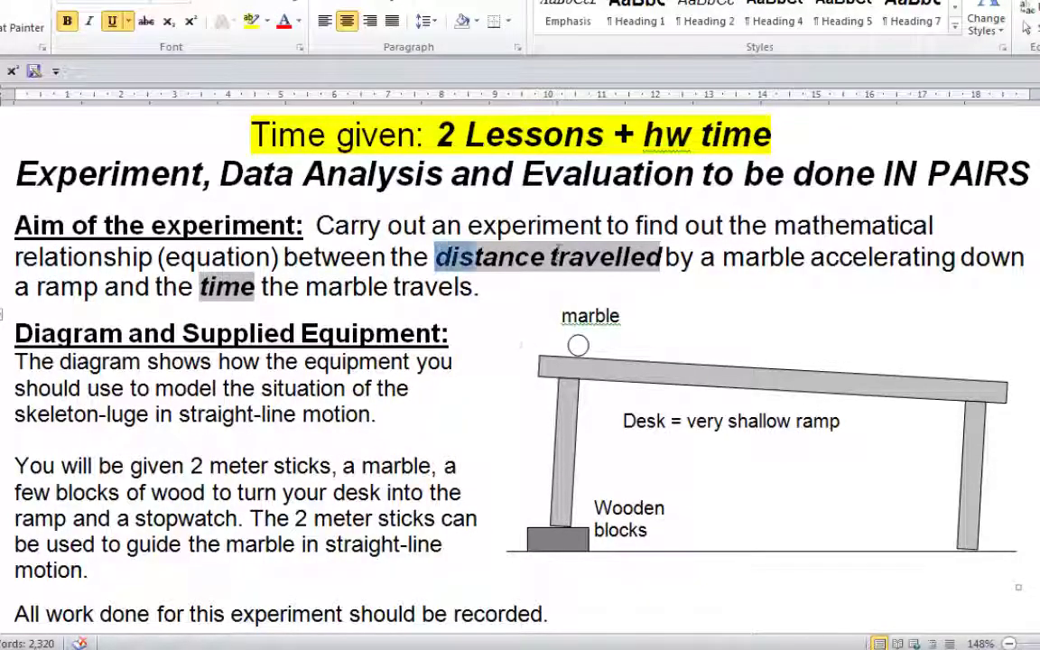
pyautogui.moveTo(200, 287); pyautogui.dragTo(257, 284)
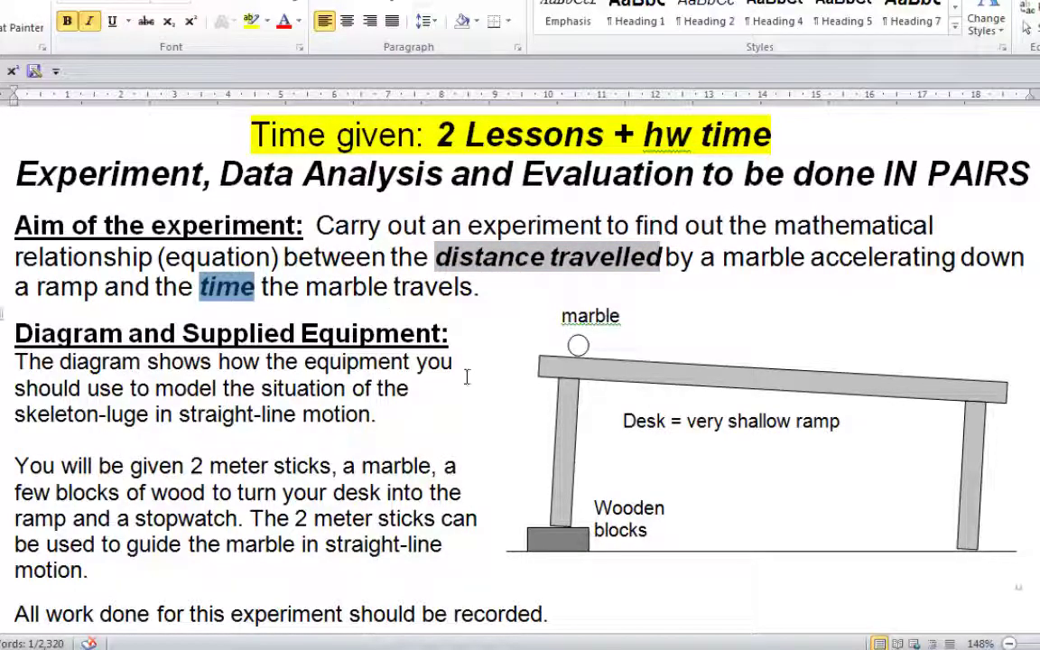
pyautogui.scroll(-10, 467, 377)
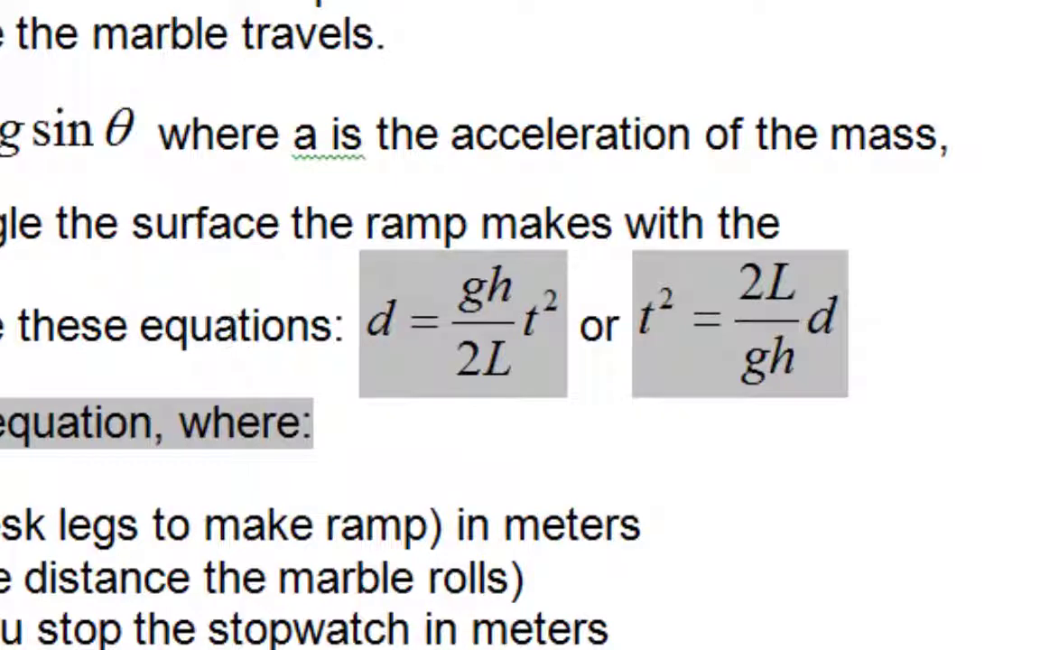
pyautogui.click(358, 322)
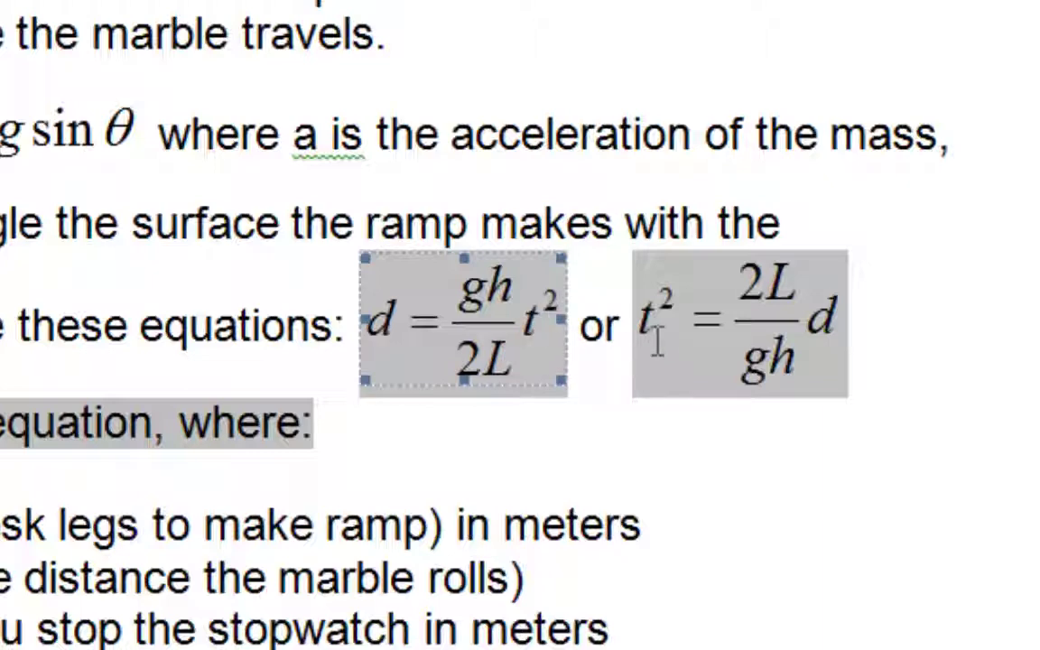
pyautogui.click(730, 334)
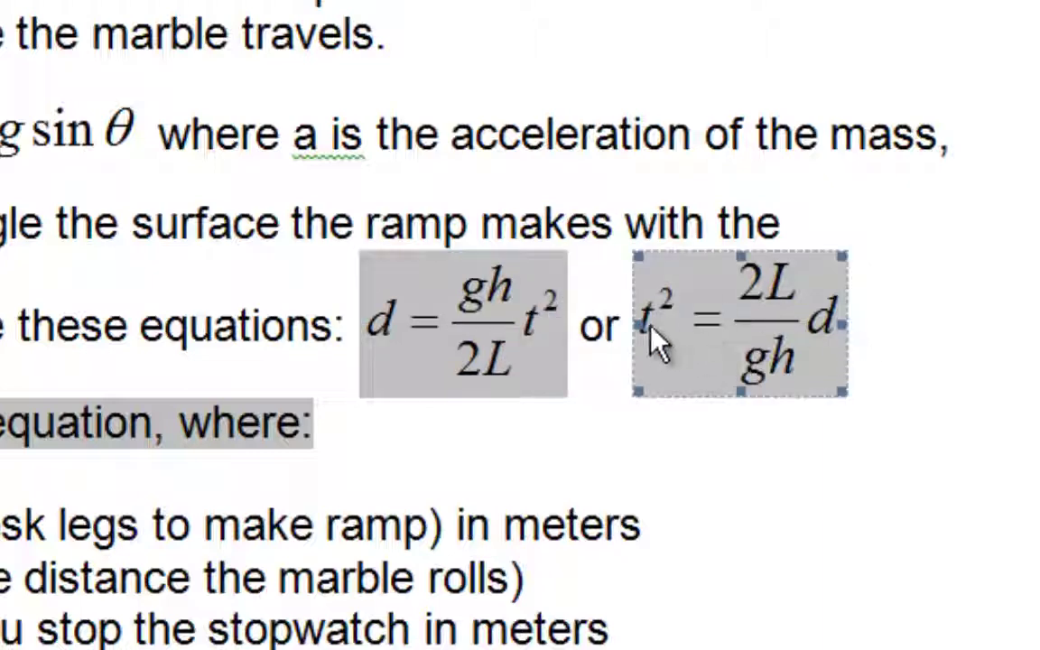
pyautogui.click(533, 432)
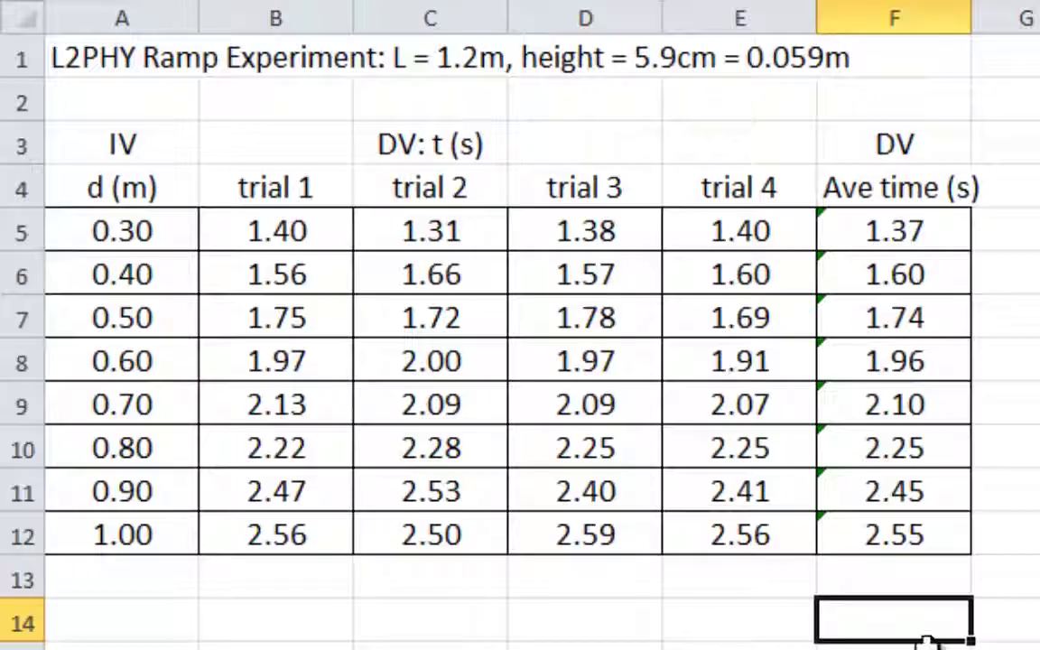
# - Copy the IV distance column A3:A12 in the Excel sheet and paste it below the table starting at A16
pyautogui.moveTo(128, 147); pyautogui.dragTo(172, 534)
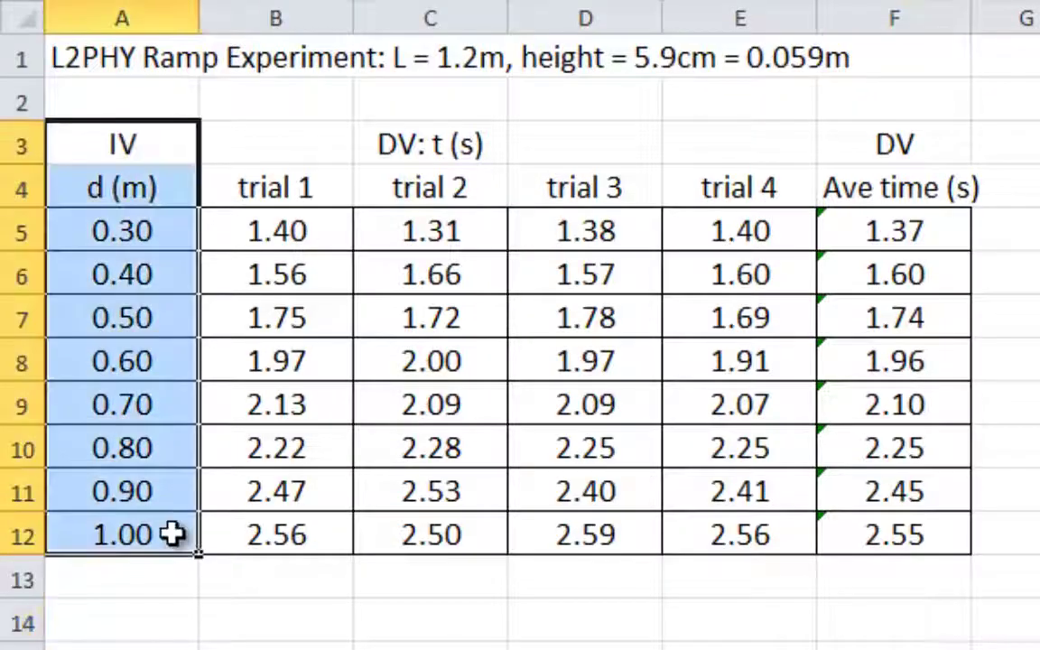
pyautogui.hotkey('ctrl', 'c')
pyautogui.press('Down')
pyautogui.press('Down')
pyautogui.press('Down')
pyautogui.press('Down')
pyautogui.press('Down')
pyautogui.press('Down')
pyautogui.press('Down')
pyautogui.press('Down')
pyautogui.press('Down')
pyautogui.press('Down')
pyautogui.press('Down')
pyautogui.press('Down')
pyautogui.press('Down')
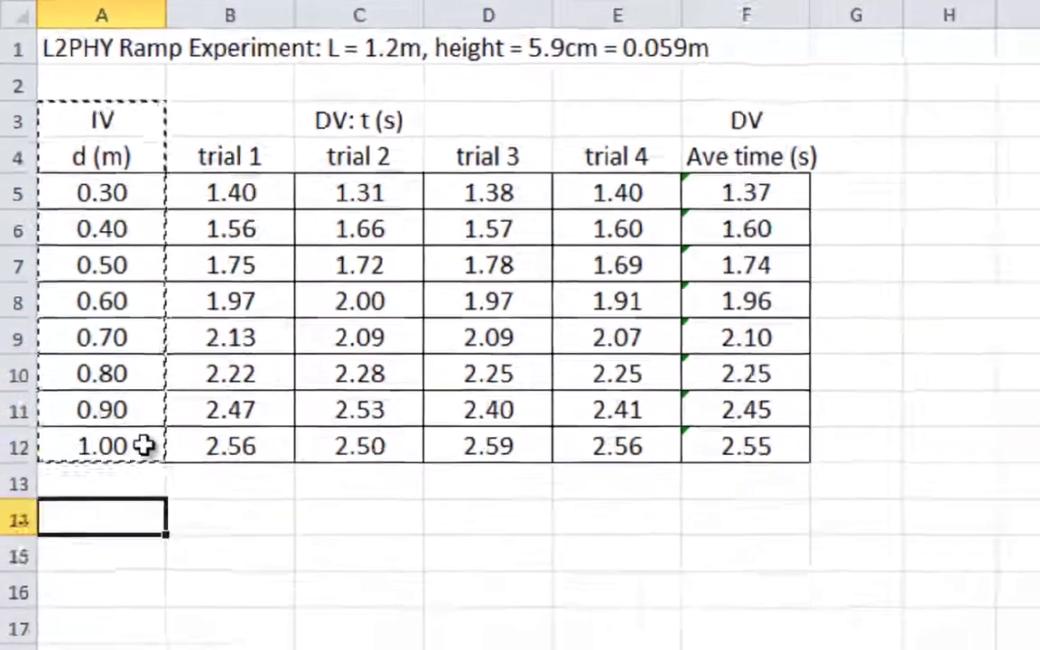
pyautogui.hotkey('ctrl', 'v')
pyautogui.scroll(-3, 142, 387)
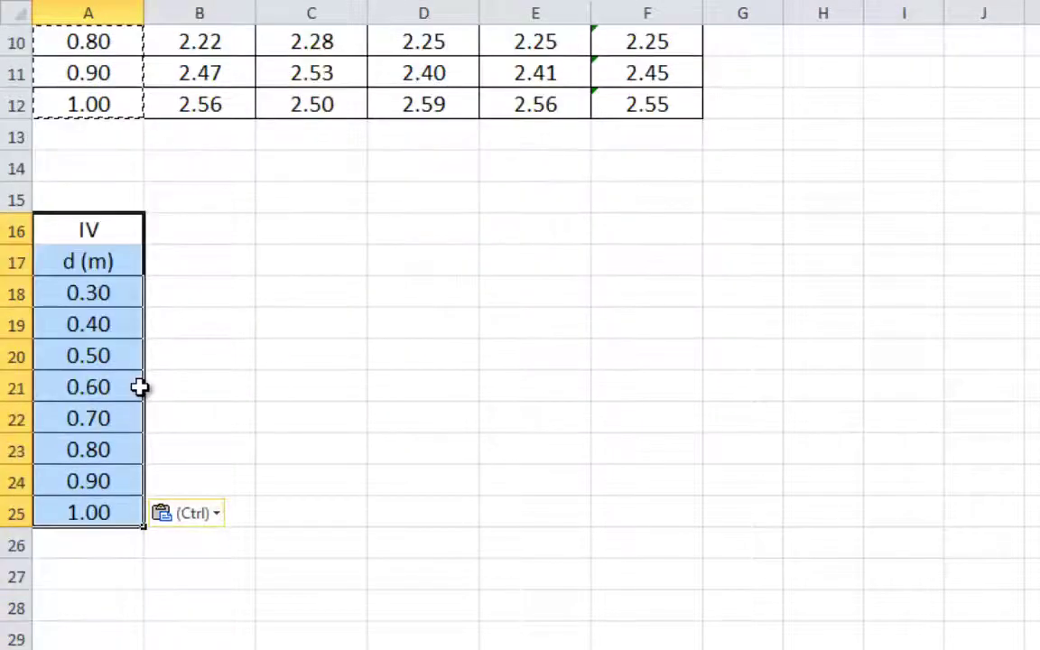
# - Enter the heading DV^2 in cell B16, beside the copied IV heading
pyautogui.click(200, 229)
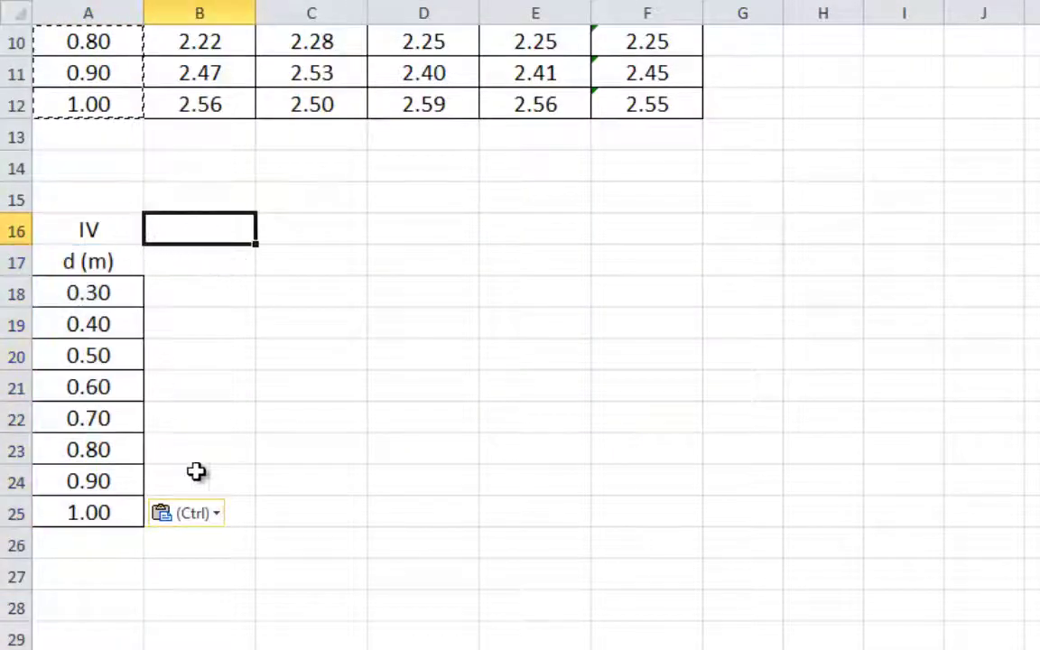
pyautogui.scroll(1, 226, 460)
pyautogui.scroll(2, 515, 325)
pyautogui.scroll(-2, 330, 362)
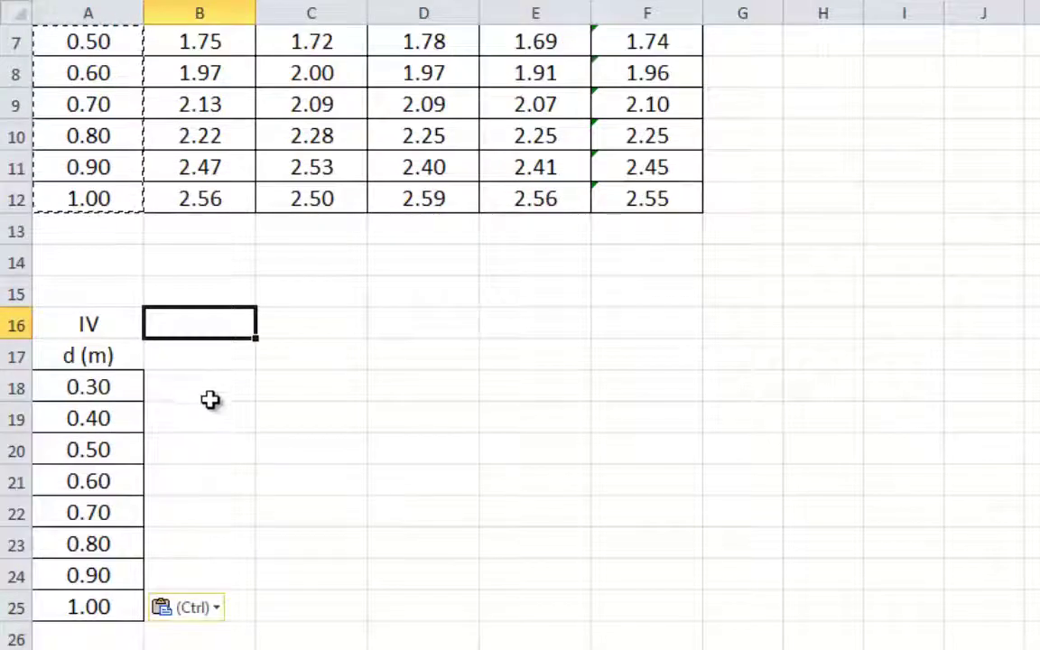
pyautogui.click(214, 394)
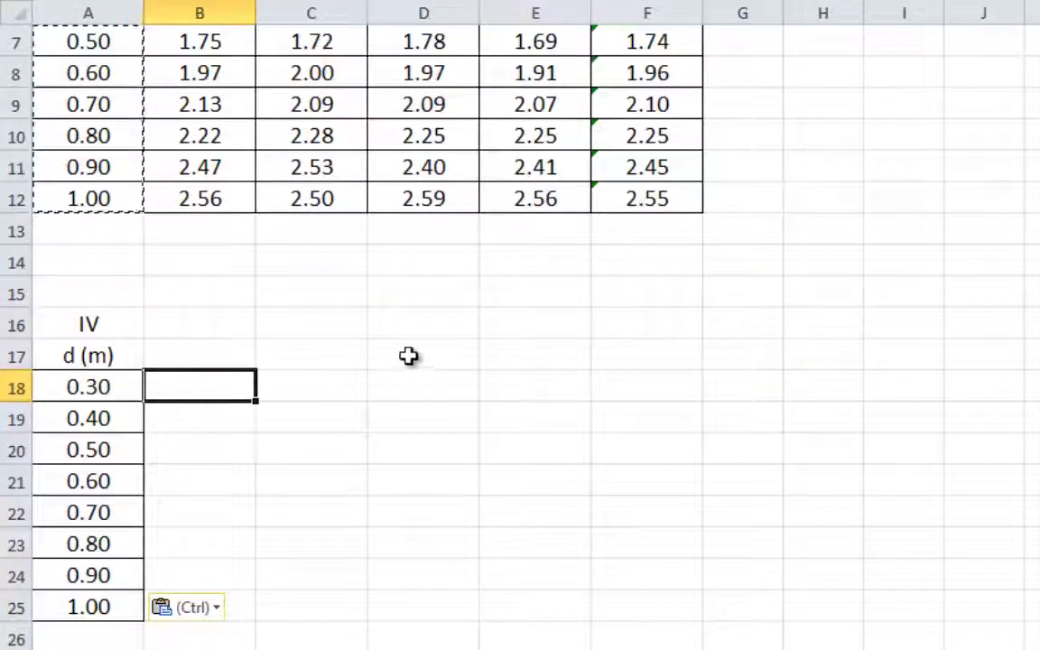
pyautogui.scroll(2, 511, 343)
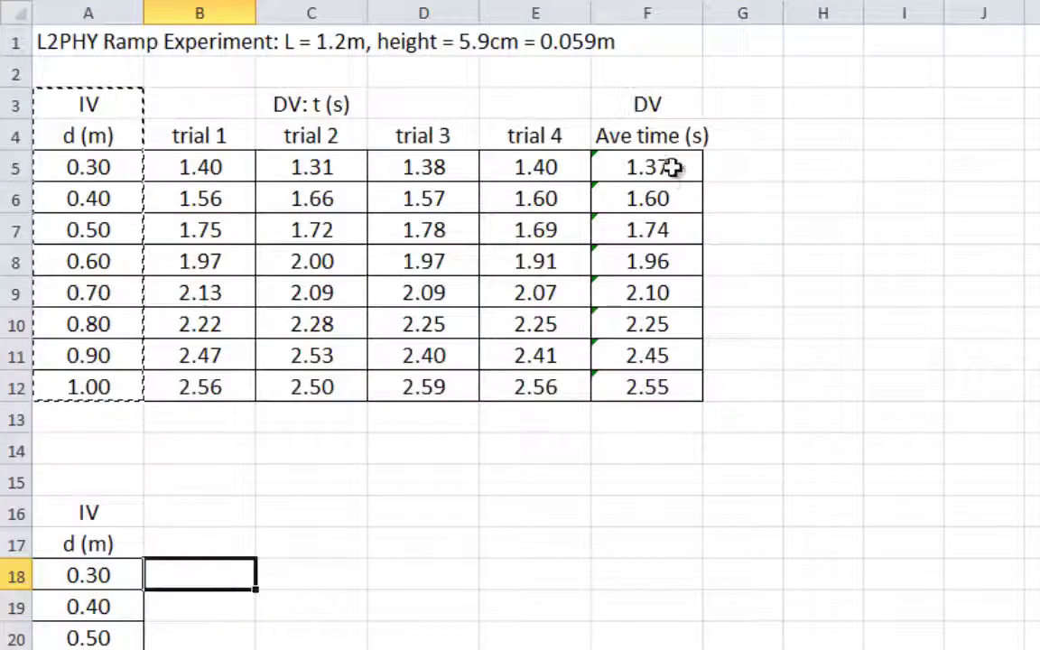
pyautogui.scroll(-2, 302, 542)
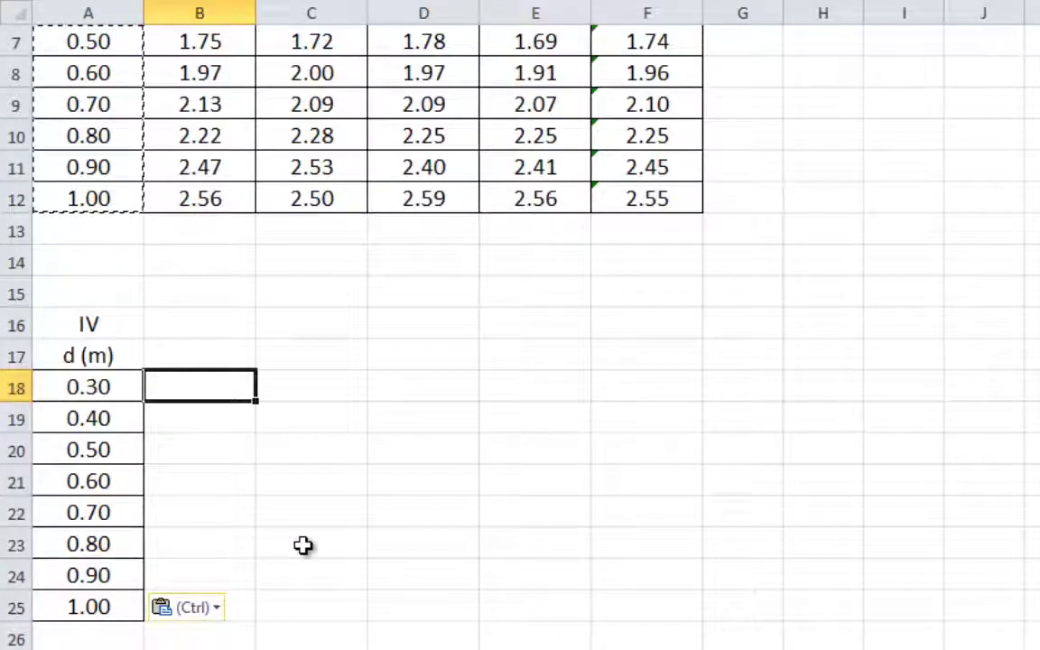
pyautogui.press('Up')
pyautogui.press('Up')
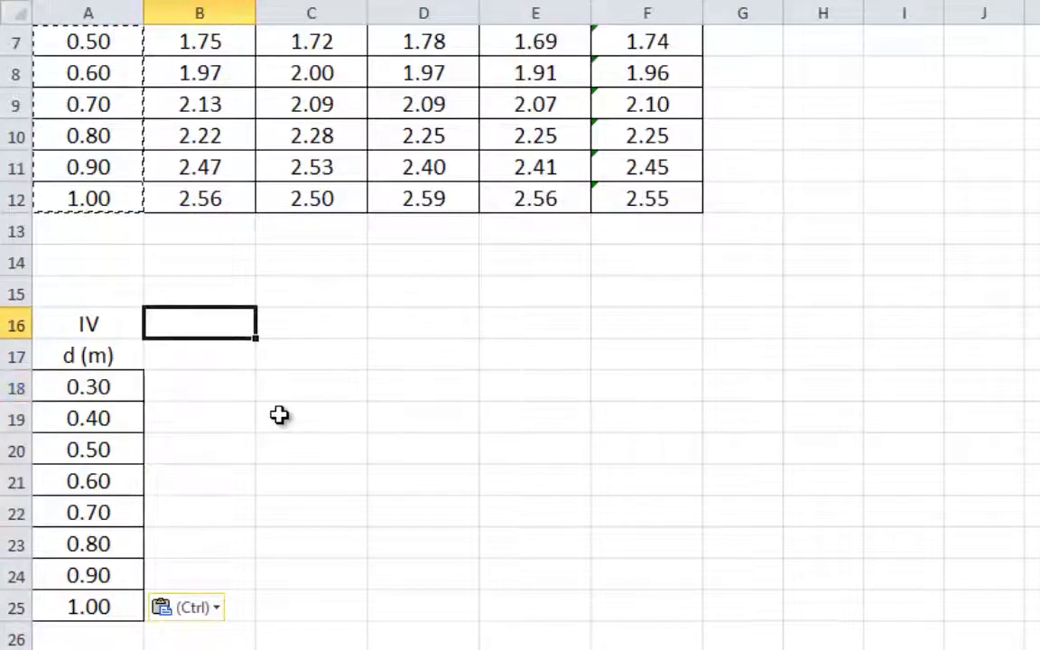
pyautogui.write('DV^2')
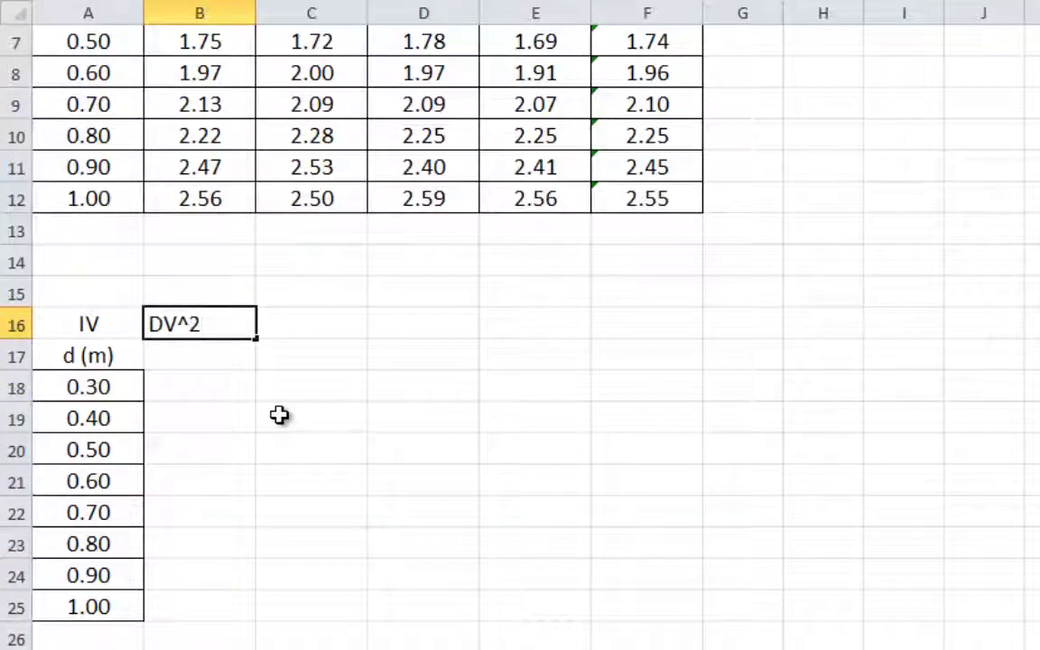
pyautogui.press('Return')
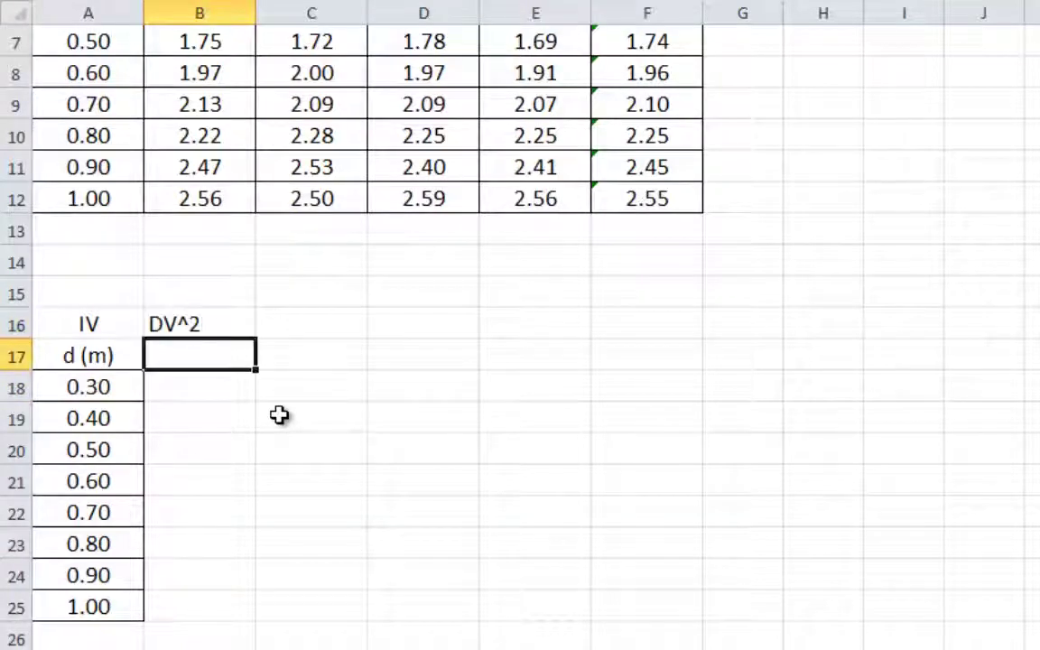
pyautogui.press('Down')
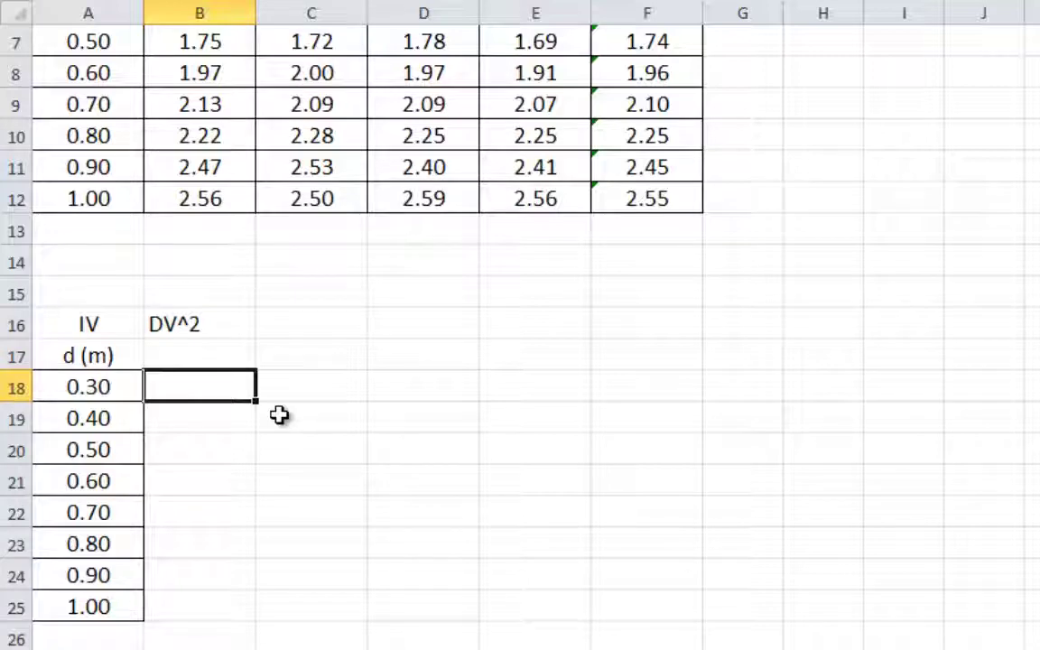
# - Enter the formula =F5^2 in cell B18 to square the average time for the 0.30 m distance
pyautogui.write('=')
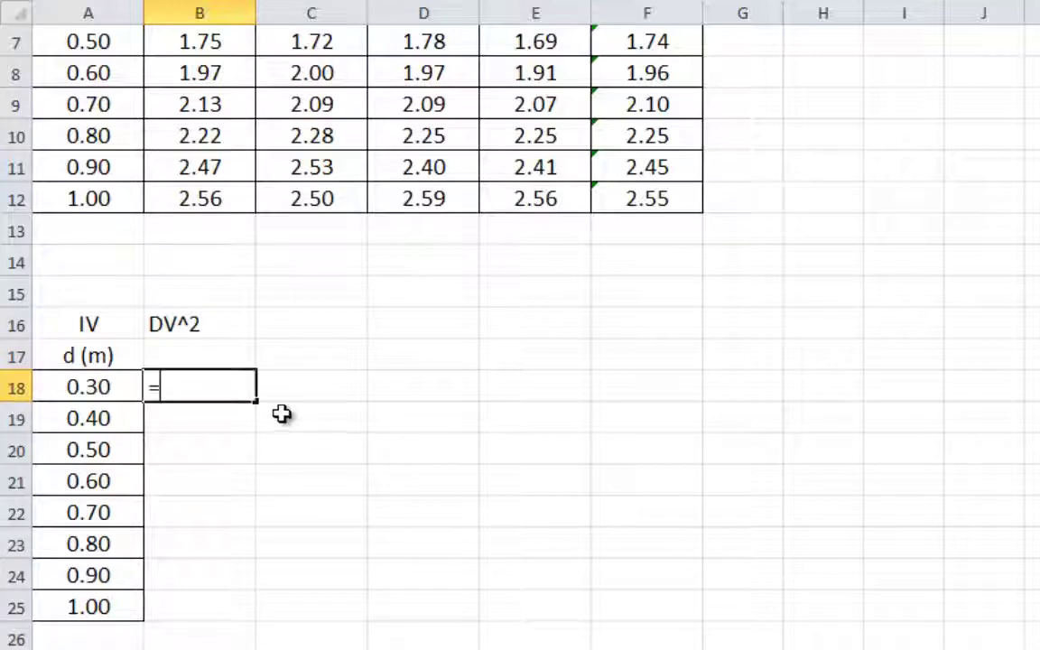
pyautogui.scroll(1, 432, 287)
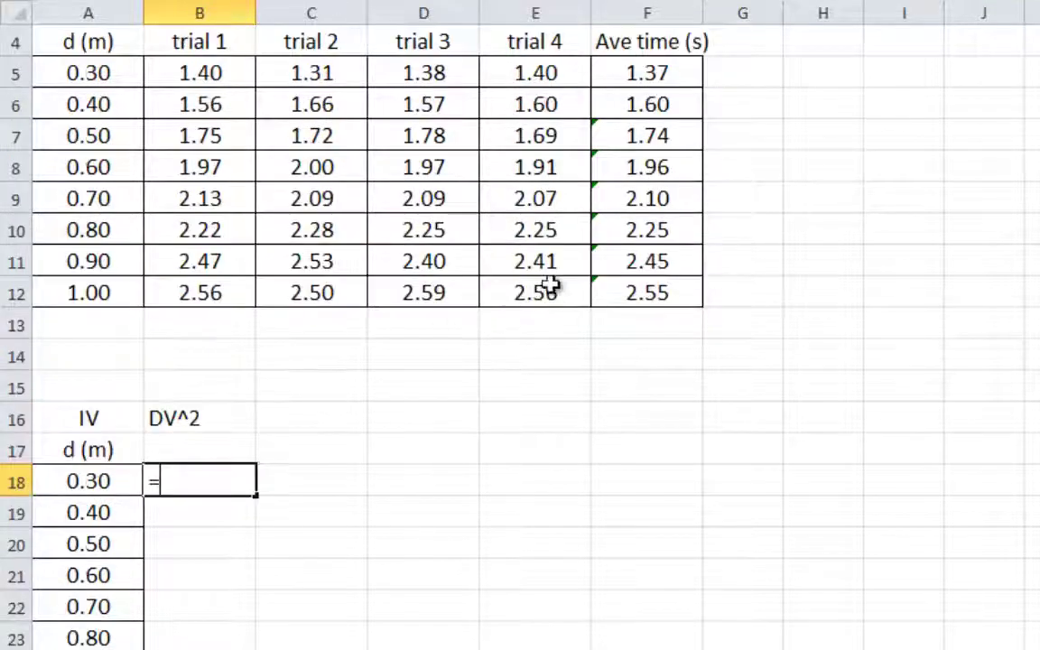
pyautogui.click(665, 72)
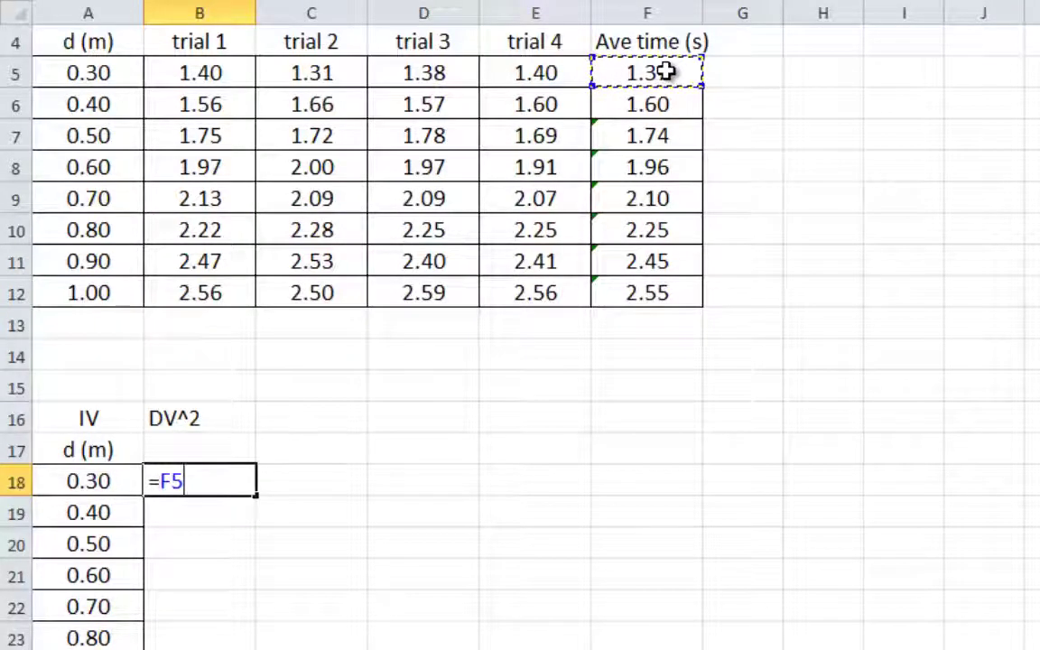
pyautogui.write('^2')
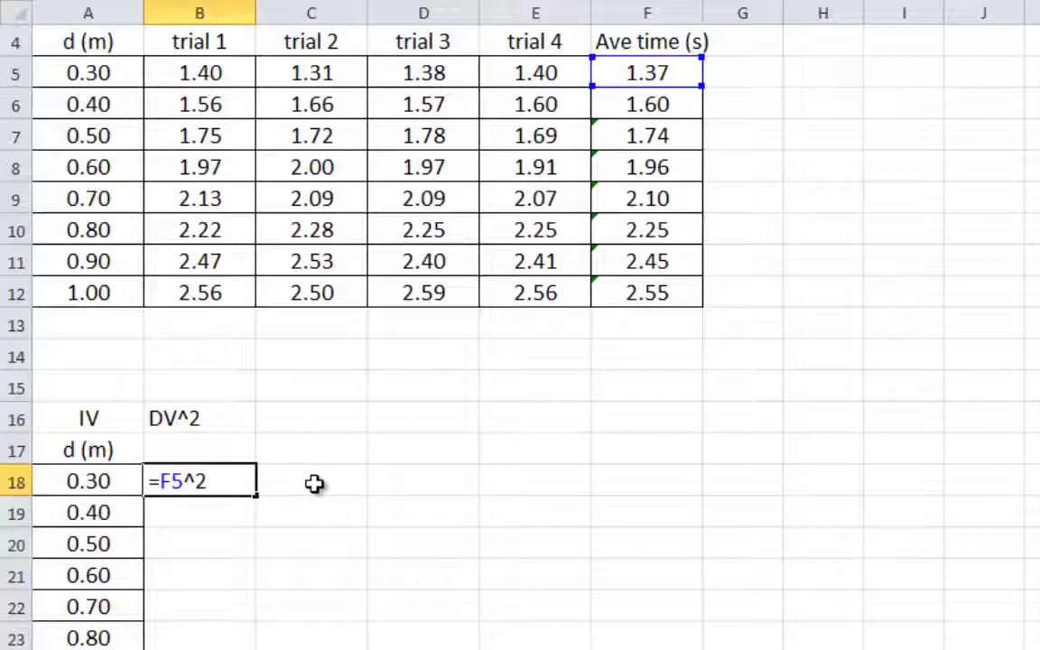
pyautogui.press('Return')
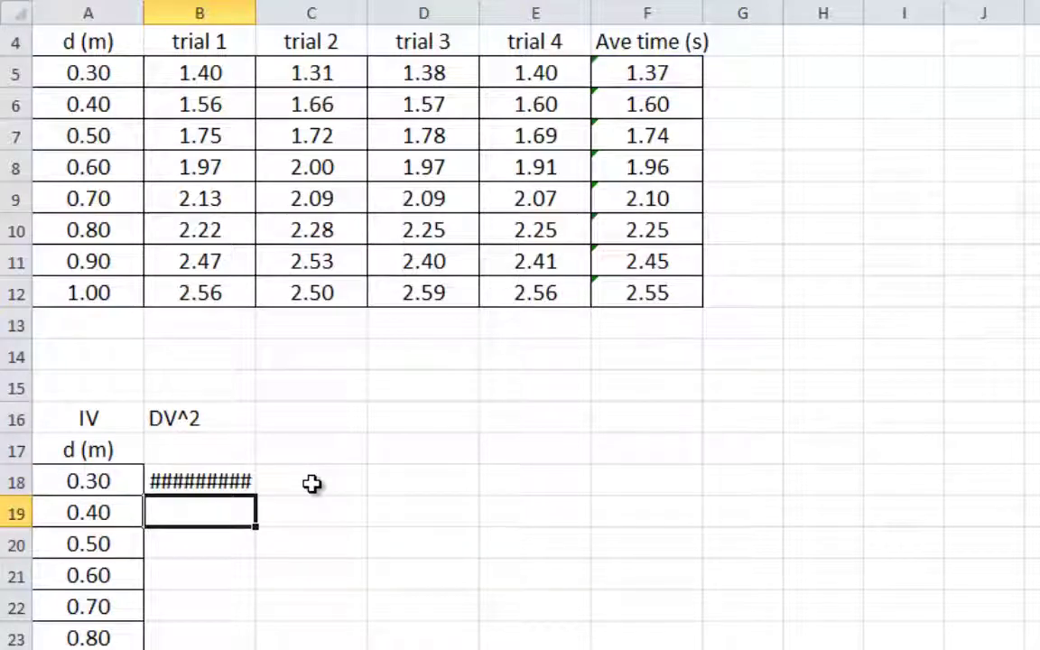
# - Format cell B18 as a number with 2 decimal places
pyautogui.click(201, 481)
pyautogui.rightClick(201, 482)
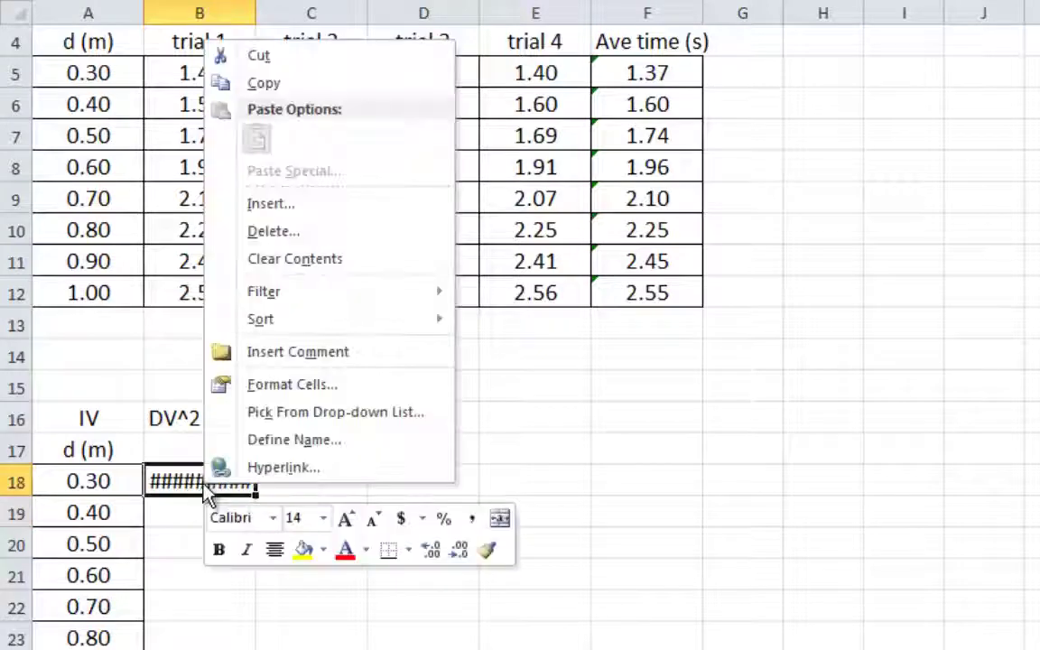
pyautogui.click(306, 387)
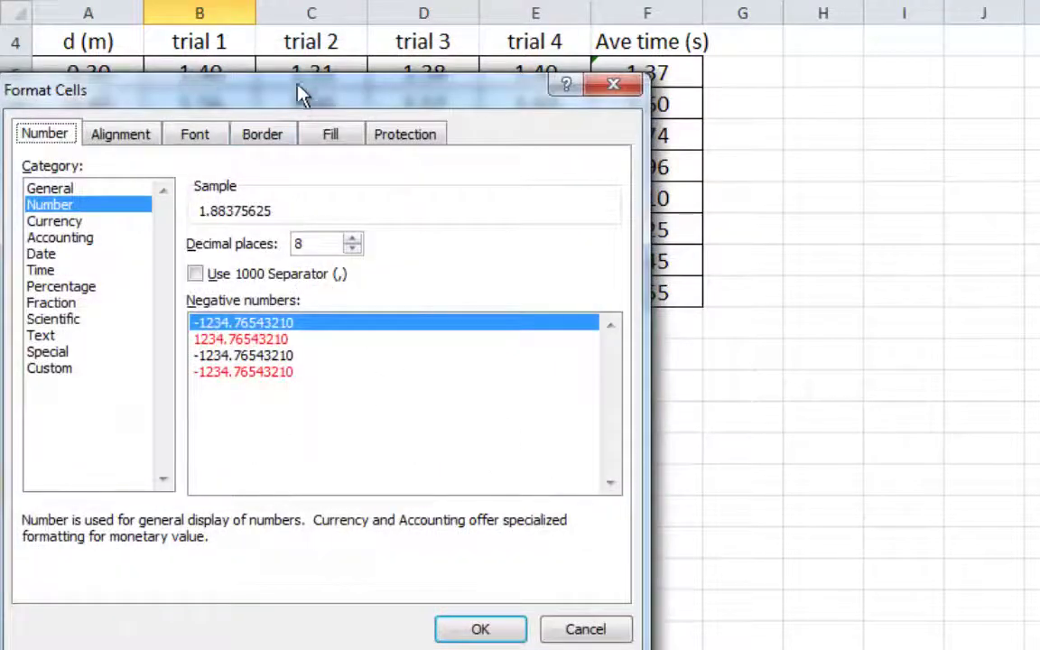
pyautogui.moveTo(302, 93); pyautogui.dragTo(645, 136)
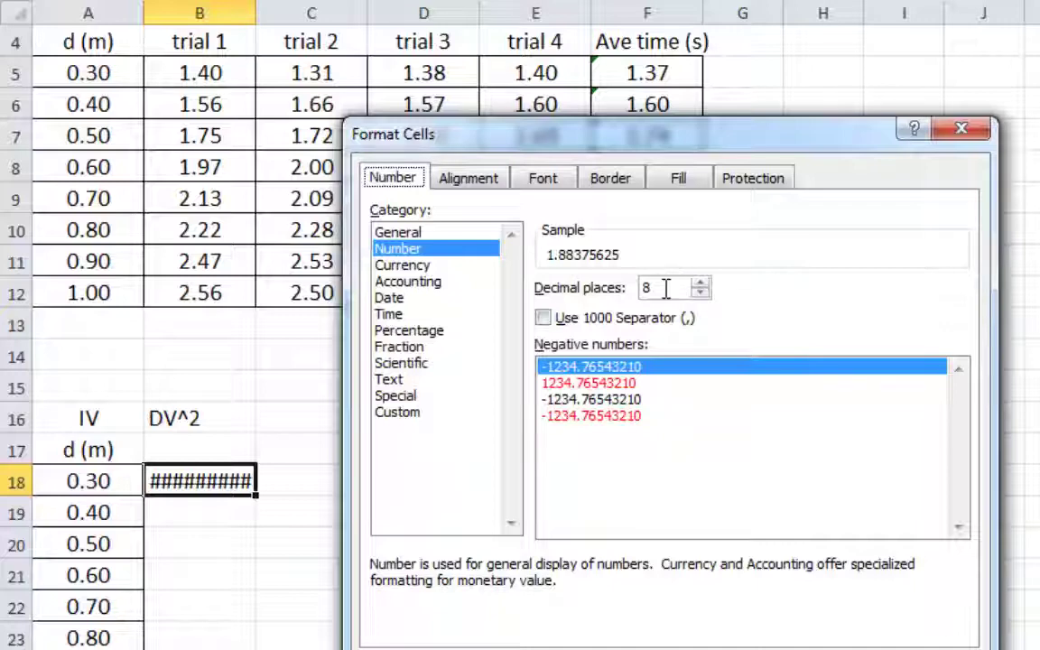
pyautogui.moveTo(693, 287); pyautogui.dragTo(629, 287)
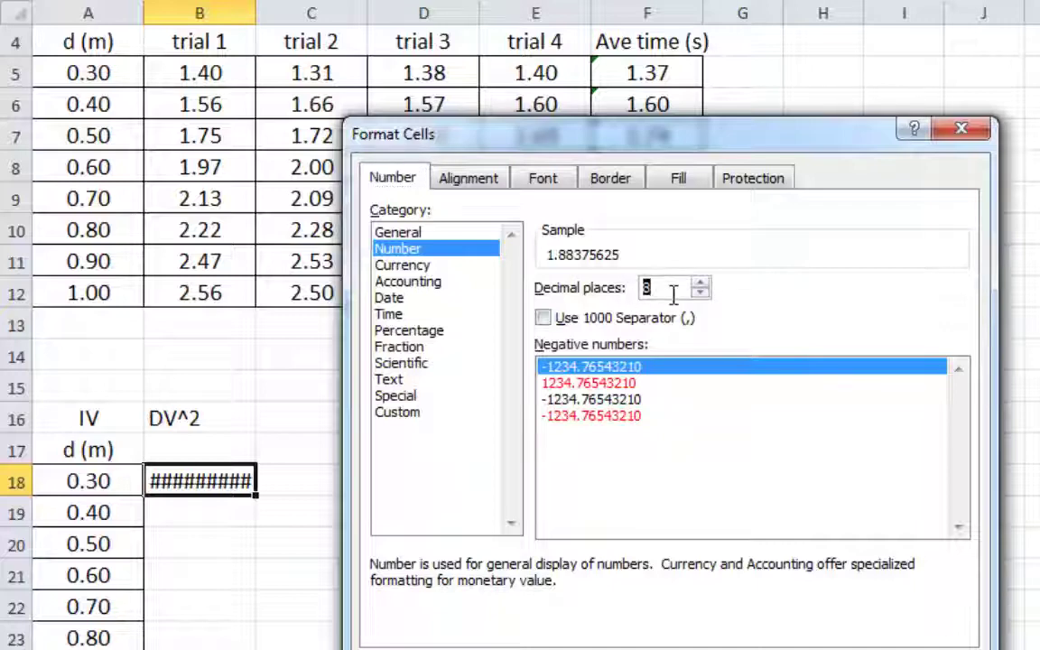
pyautogui.write('2')
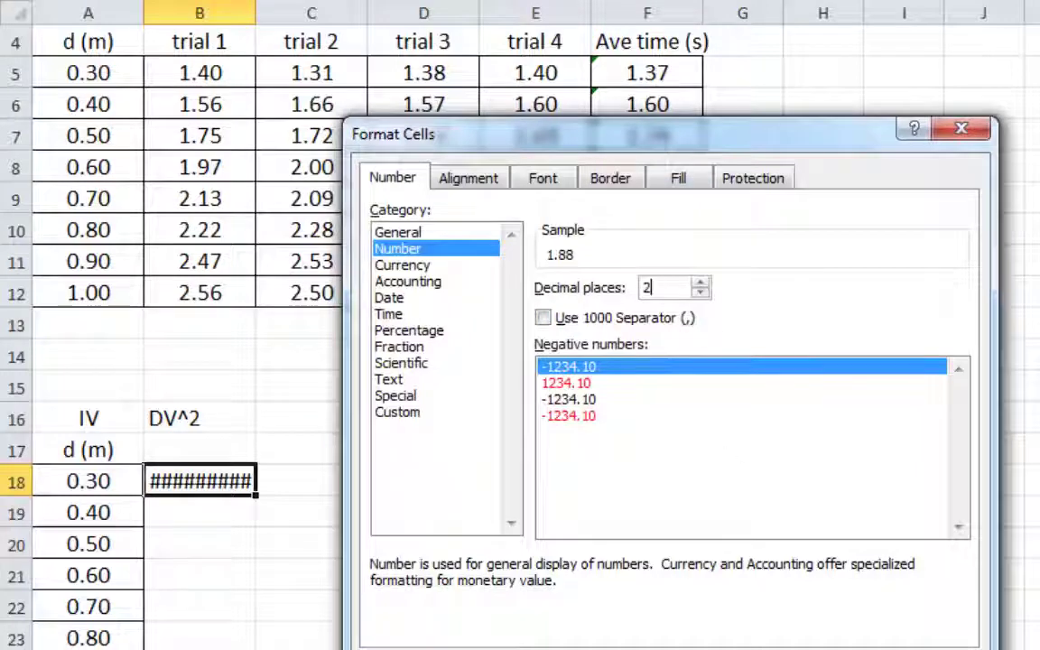
pyautogui.press('Return')
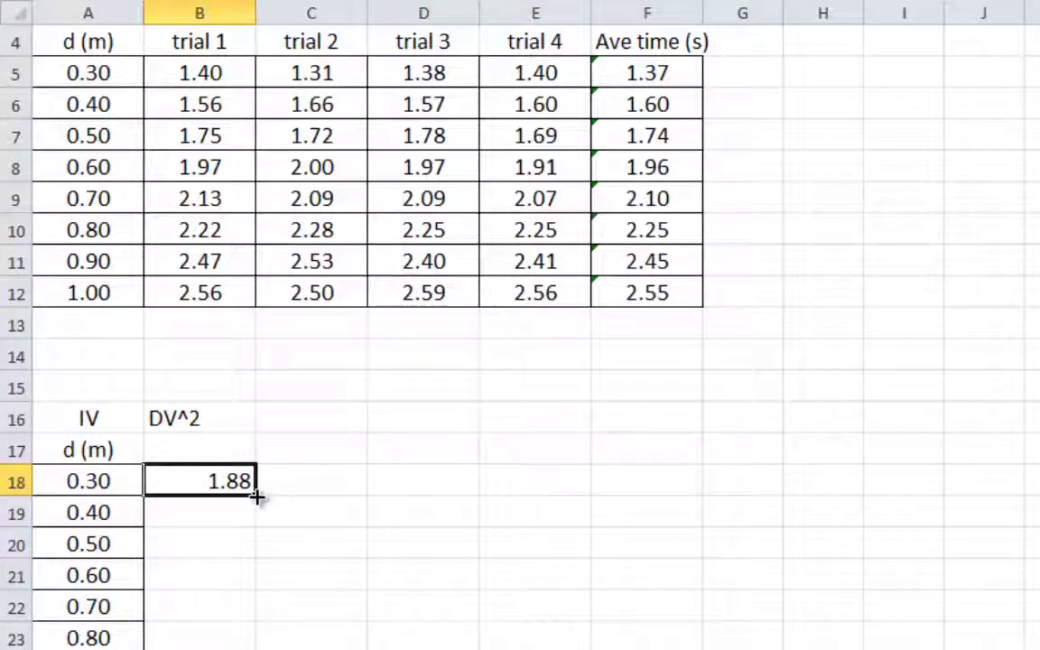
# - Fill the squared-time formula from B18 down to B25 to cover every distance
pyautogui.moveTo(257, 497); pyautogui.dragTo(240, 622)
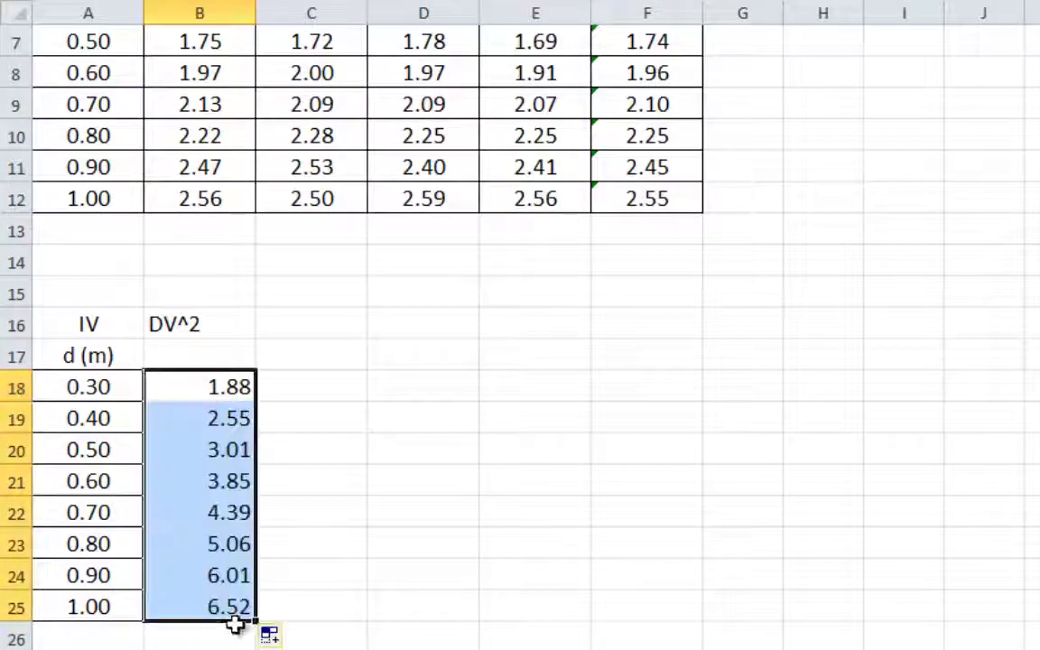
pyautogui.click(312, 386)
pyautogui.click(231, 420)
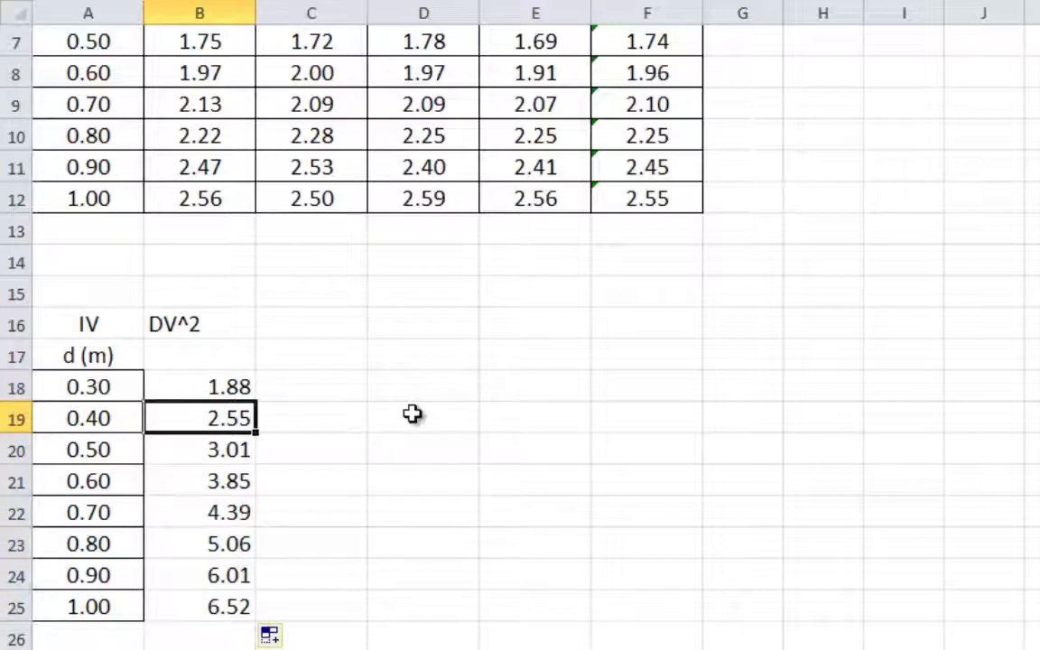
pyautogui.scroll(1, 443, 416)
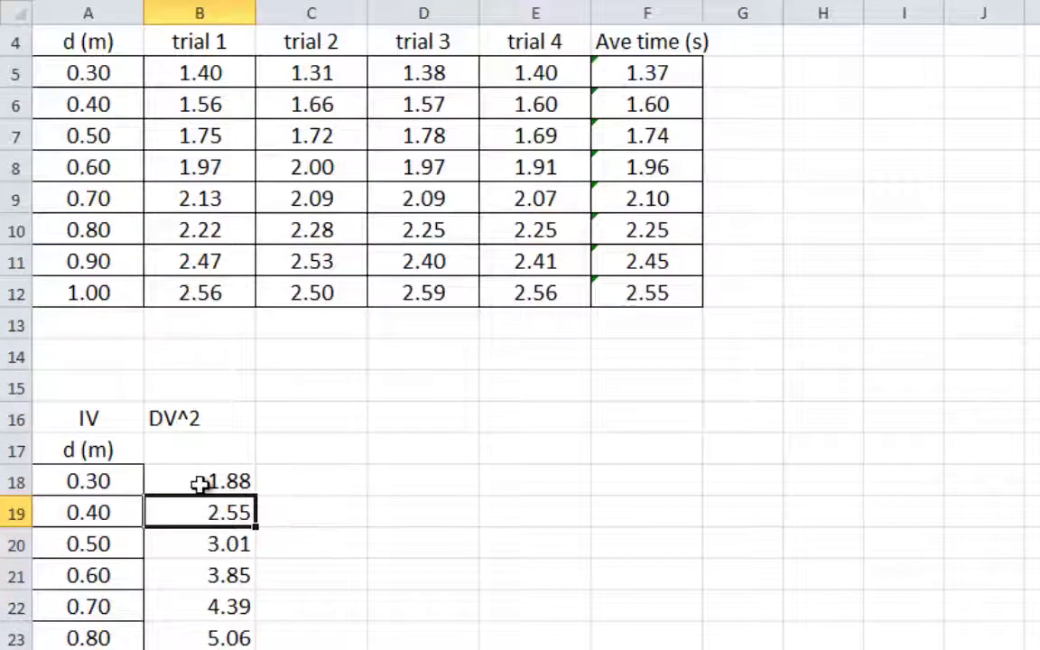
pyautogui.scroll(-1, 199, 484)
# - Centre the squared time values in B18:B25 and add borders around all of these cells
pyautogui.moveTo(209, 388); pyautogui.dragTo(208, 602)
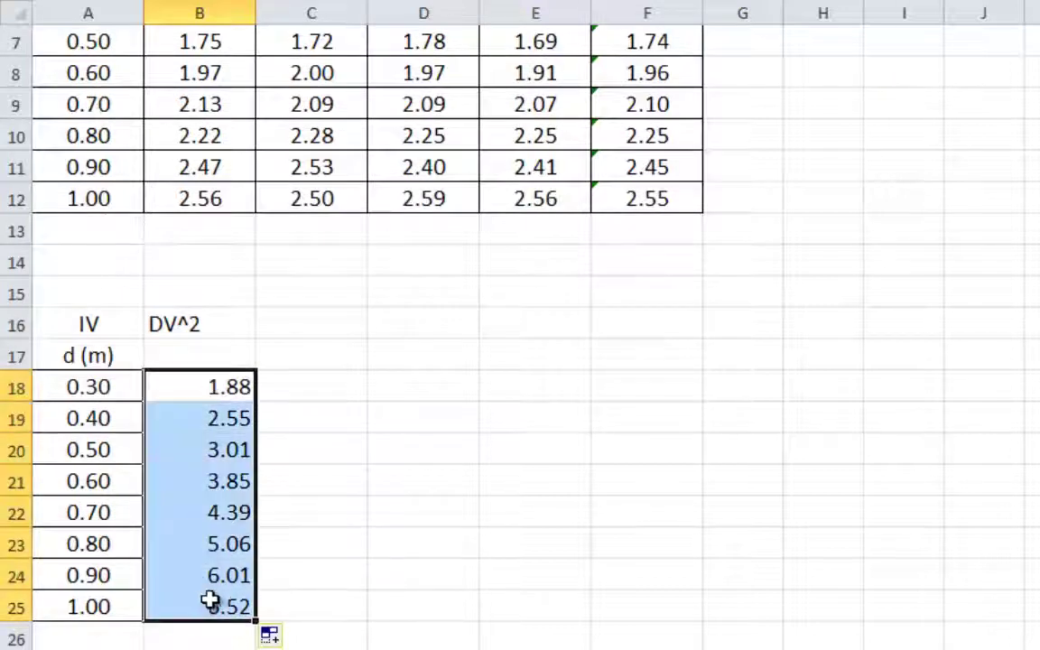
pyautogui.hotkey('alt', 'h')
pyautogui.press('a')
pyautogui.press('c')
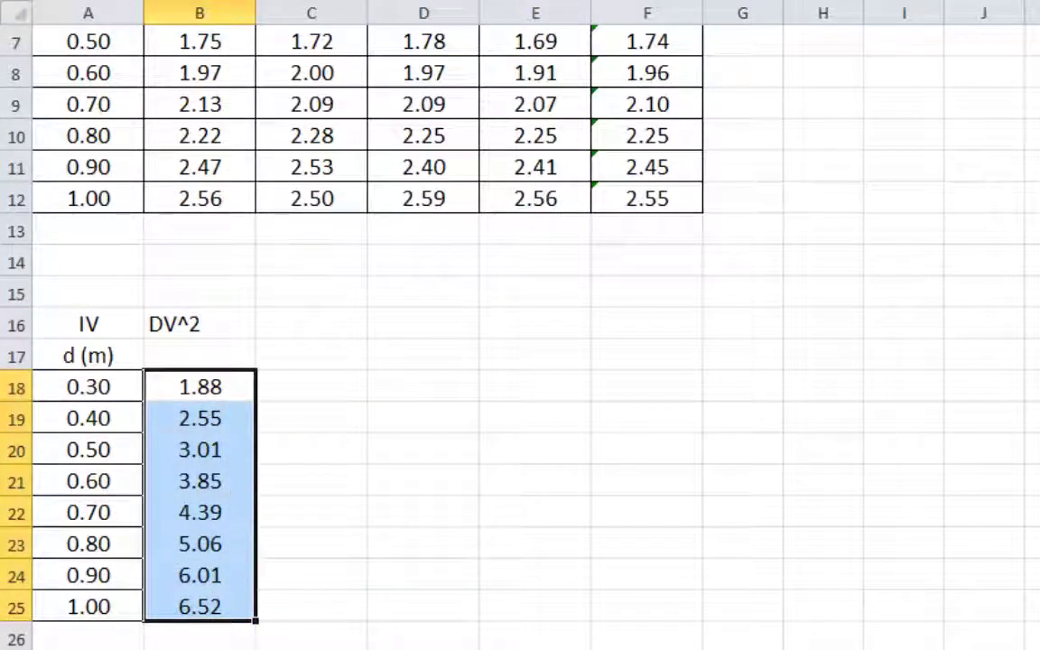
# - Enter the heading t^2 (s^2) in cell B17 above the squared time values
pyautogui.click(210, 354)
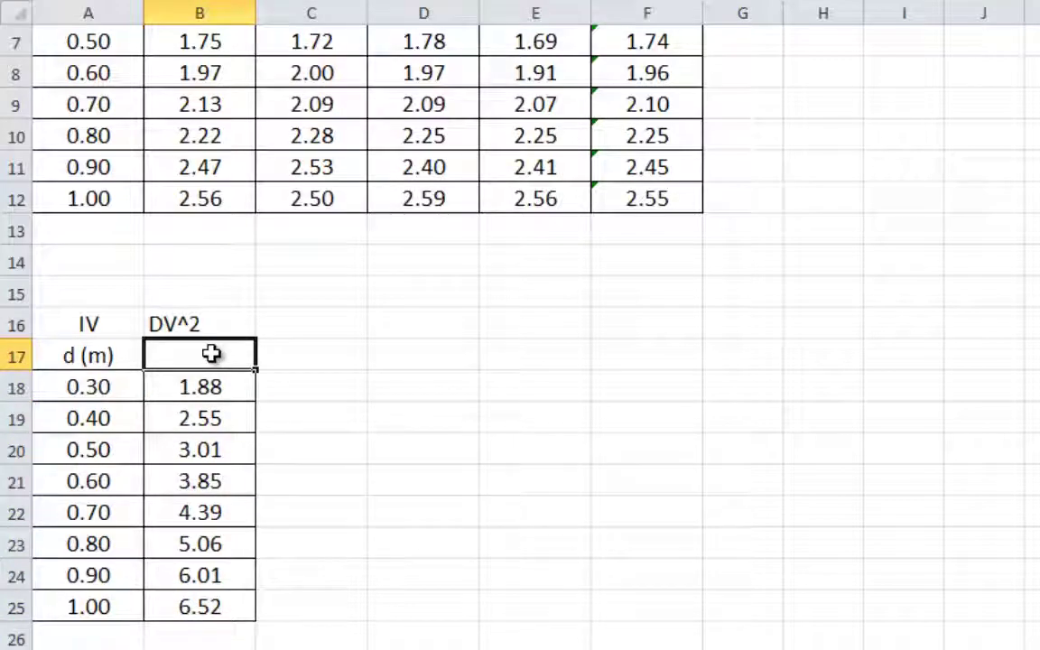
pyautogui.write('t^2 (')
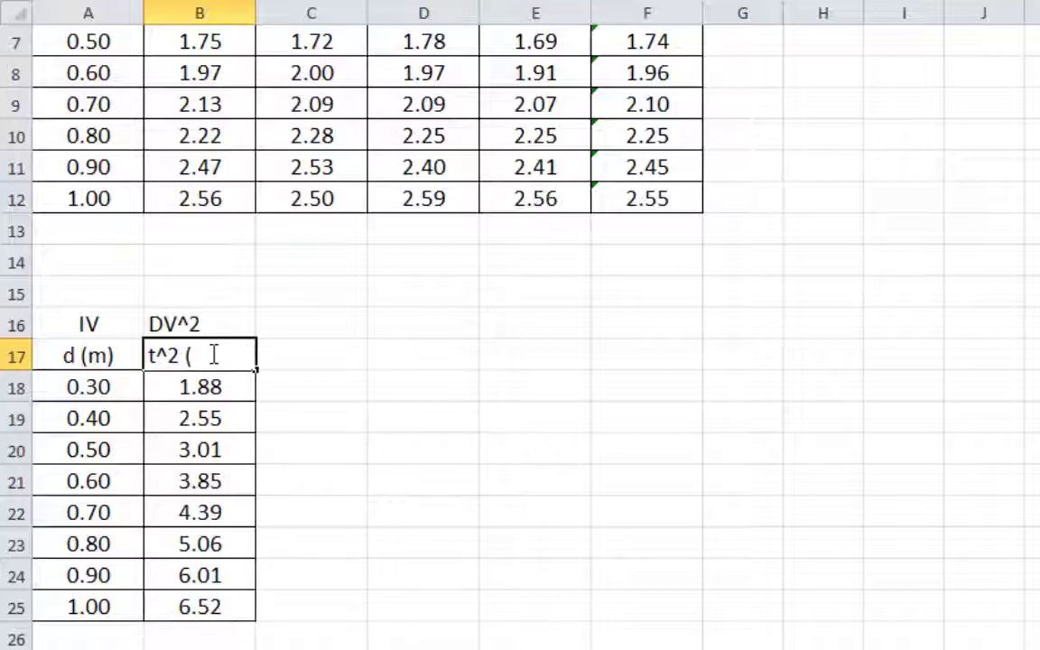
pyautogui.write('s^2)')
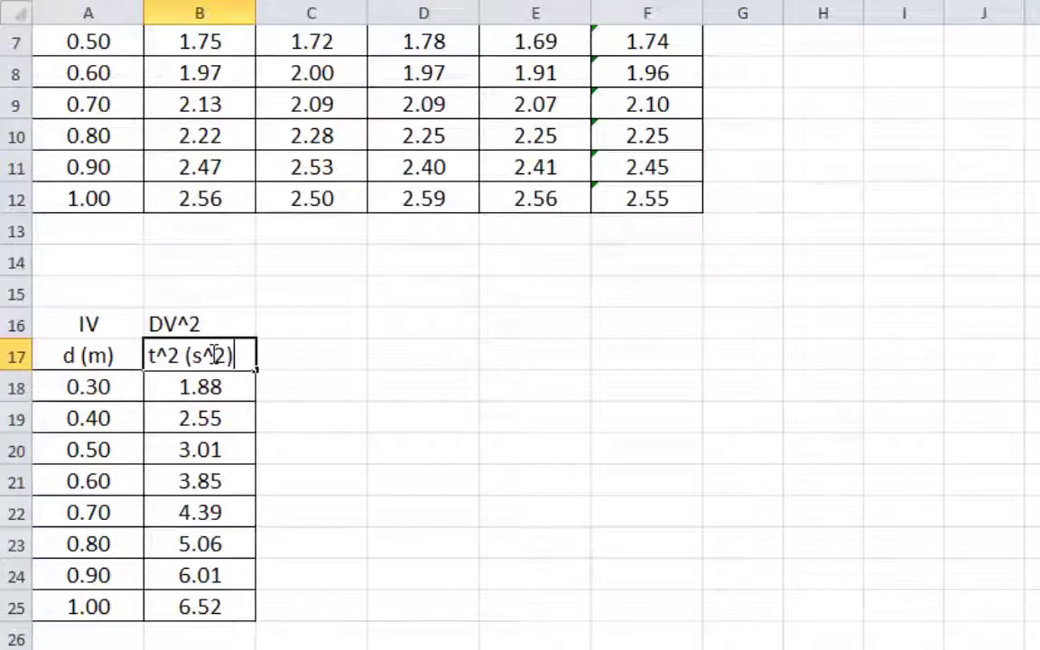
pyautogui.click(294, 365)
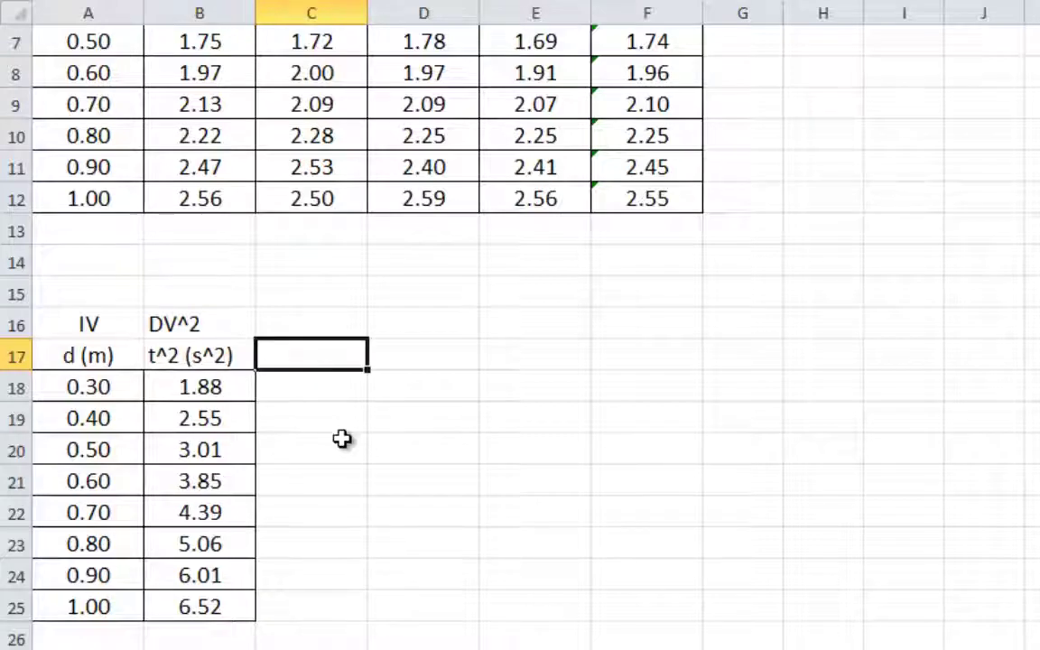
# - Highlight the IV distance column and the DV^2 column of the second table to compare the two variables
pyautogui.moveTo(100, 323); pyautogui.dragTo(111, 585)
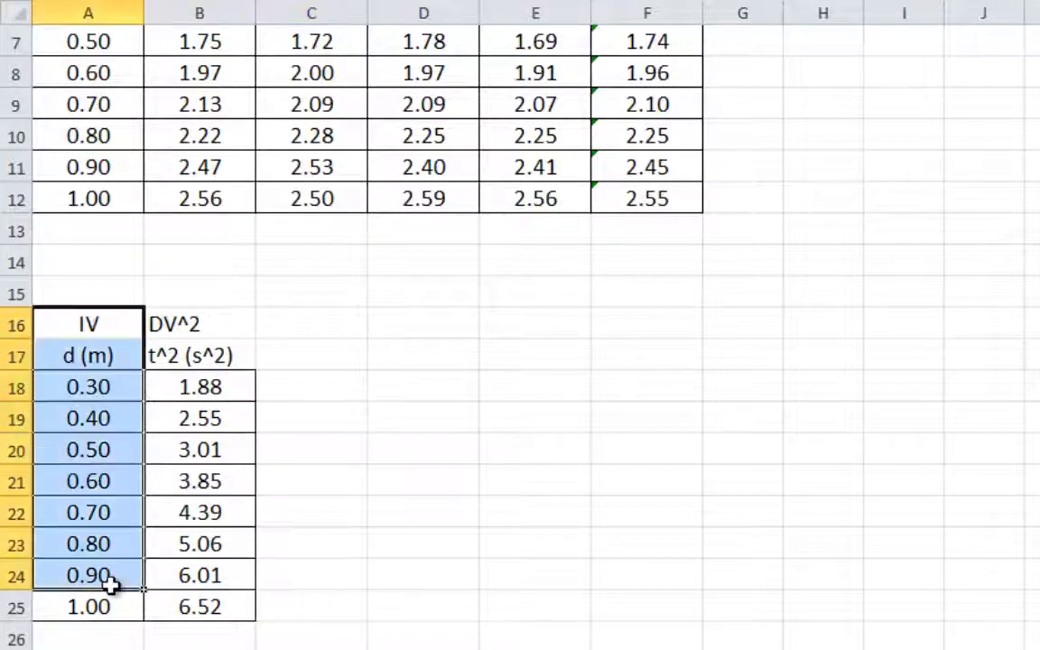
pyautogui.moveTo(186, 320); pyautogui.dragTo(216, 611)
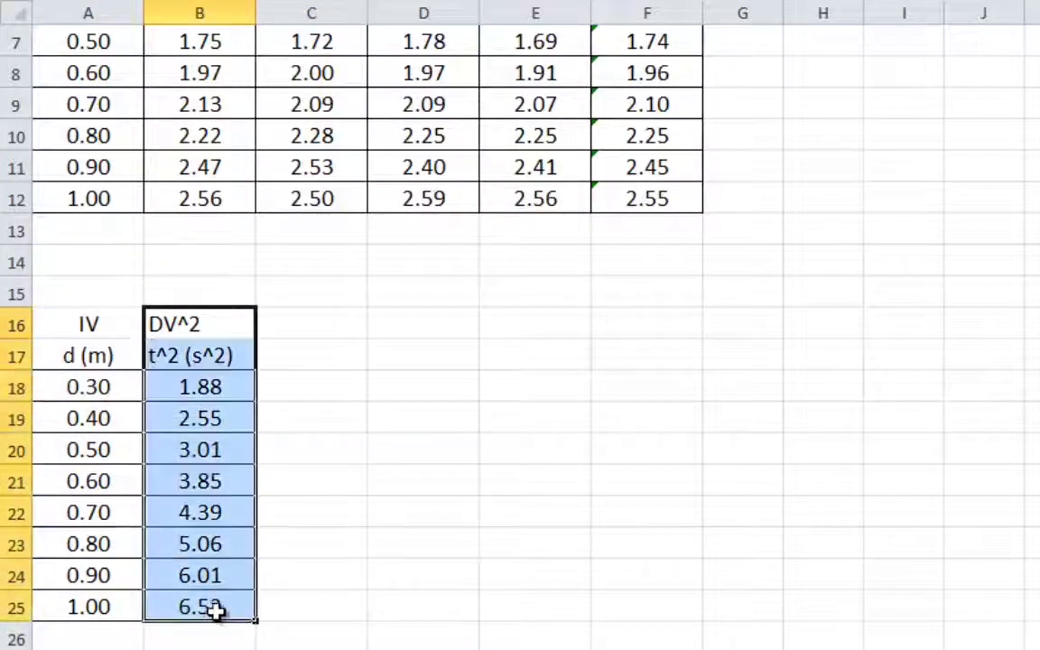
pyautogui.click(93, 322)
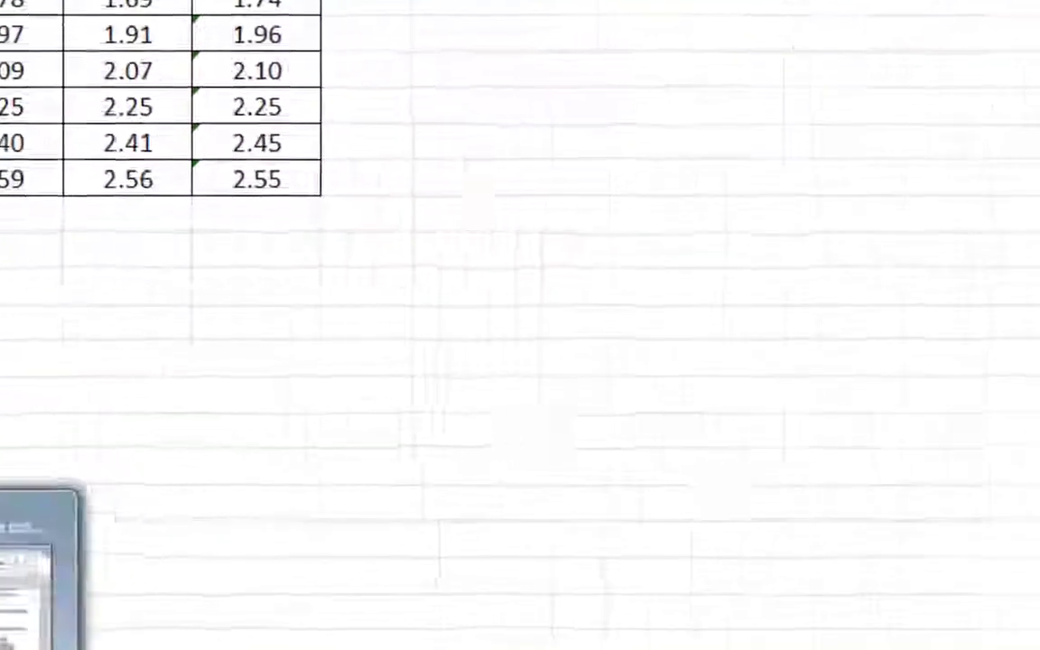
pyautogui.click(37, 559)
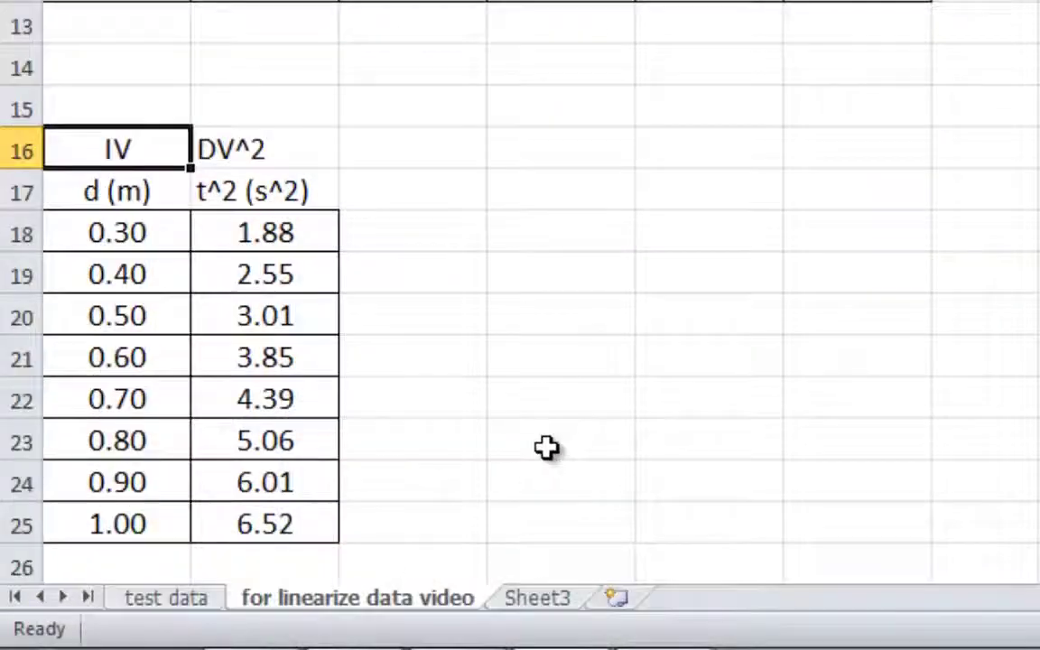
pyautogui.click(426, 316)
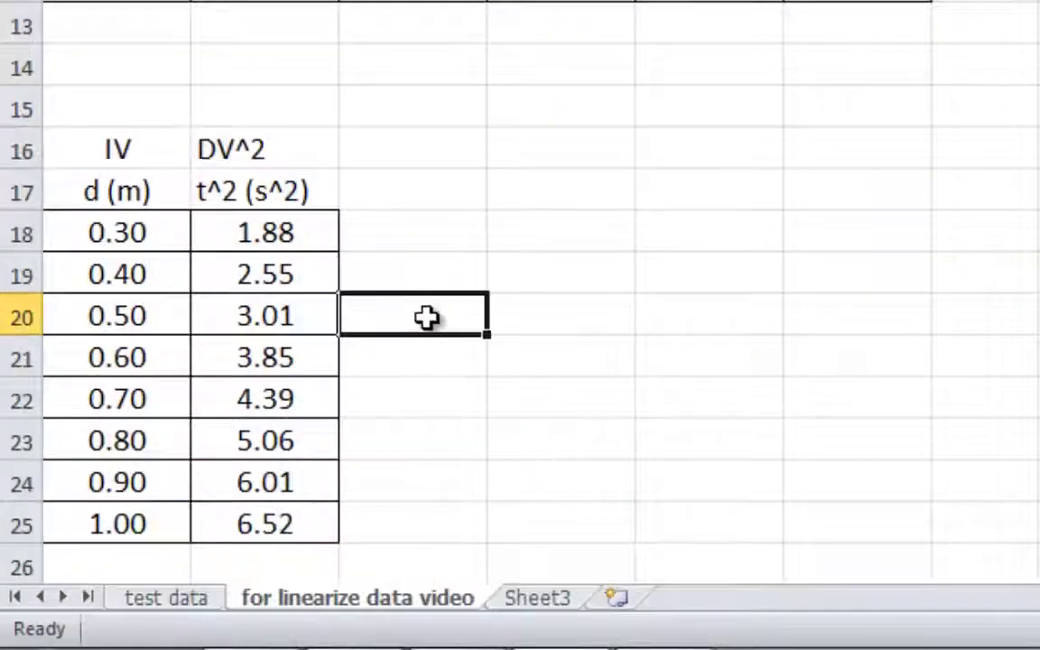